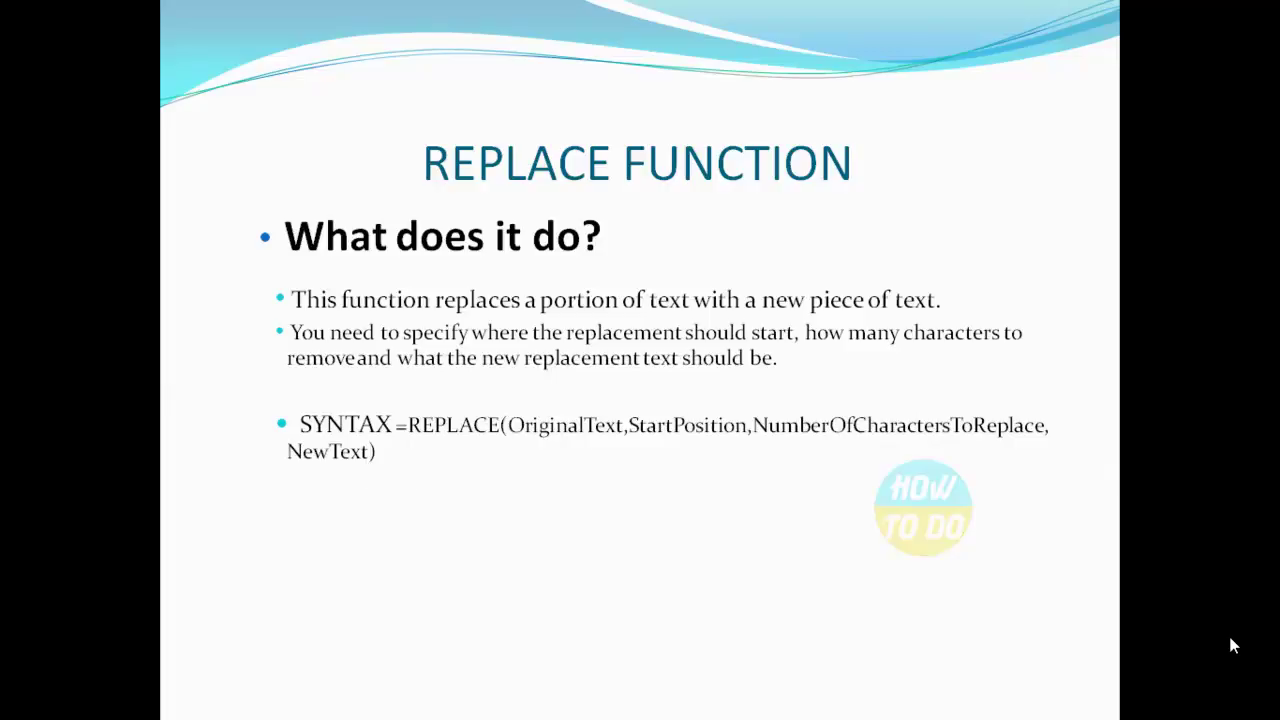
{"action": "key", "text": "Right"}
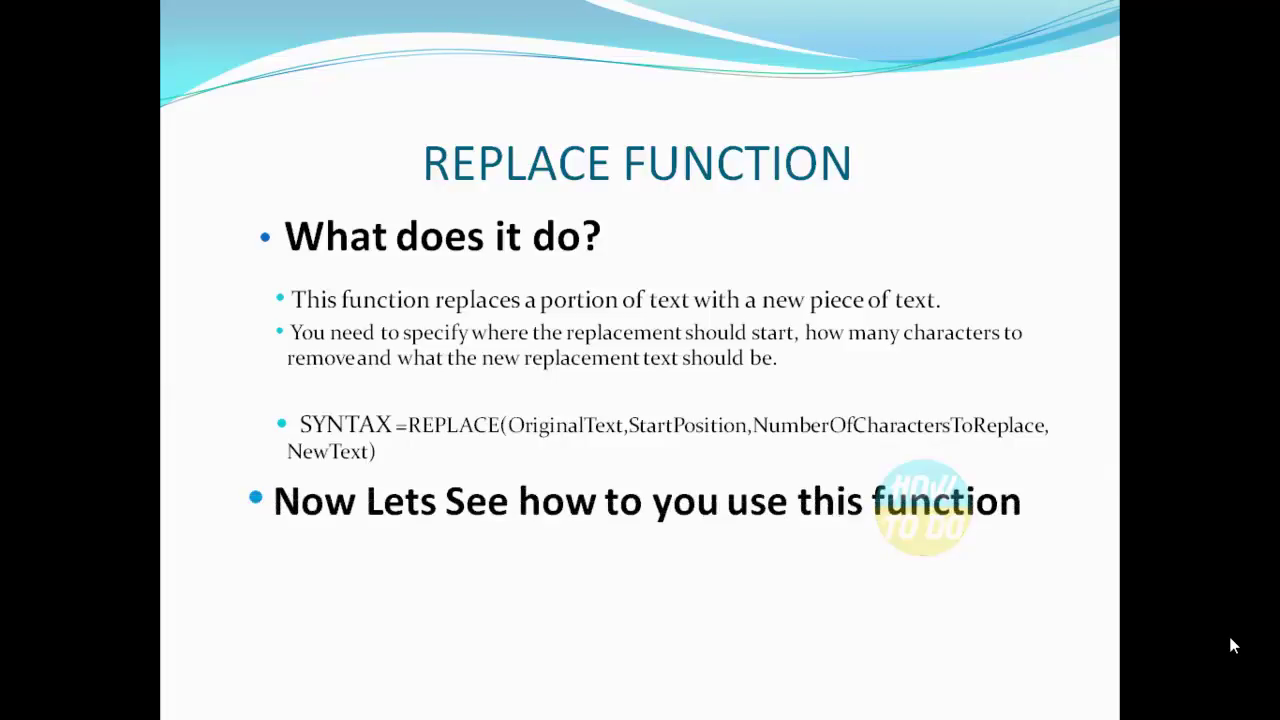
{"action": "key", "text": "Right"}
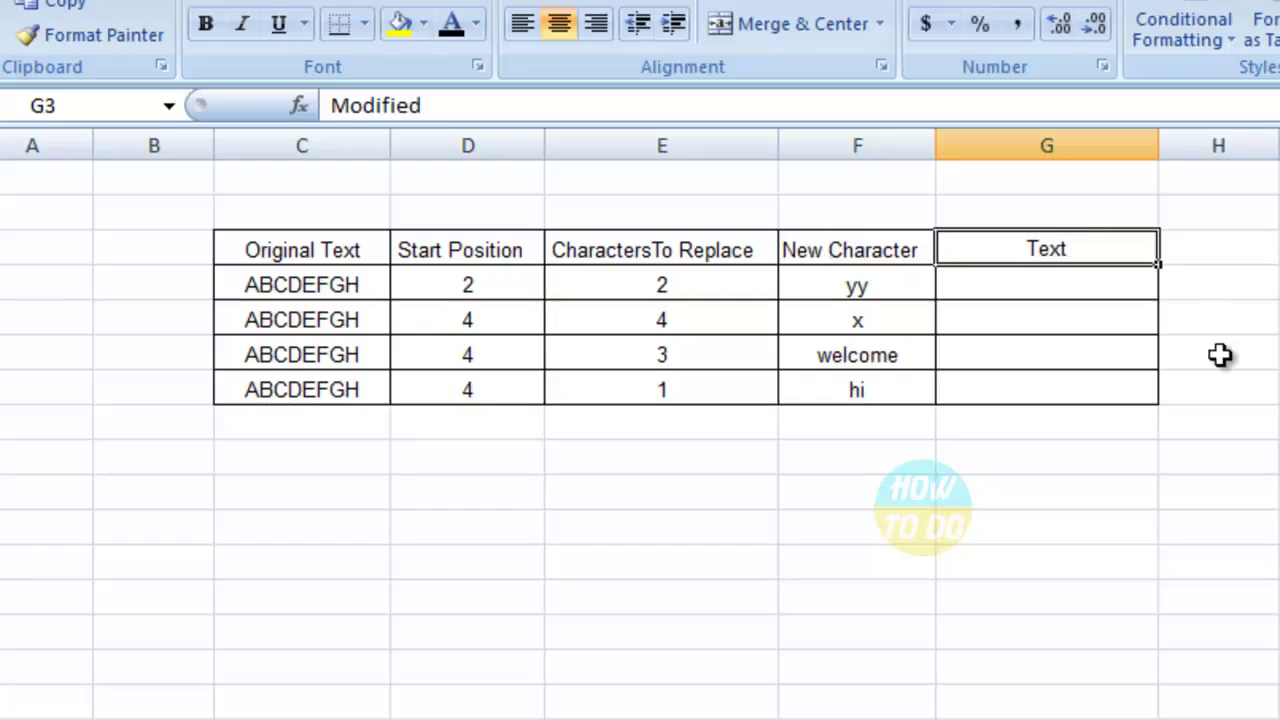
Examine the sample table's original text, start position, characters to replace and new character columns.
{"action": "key", "text": "ctrl+Left"}
{"action": "key", "text": "ctrl+a"}
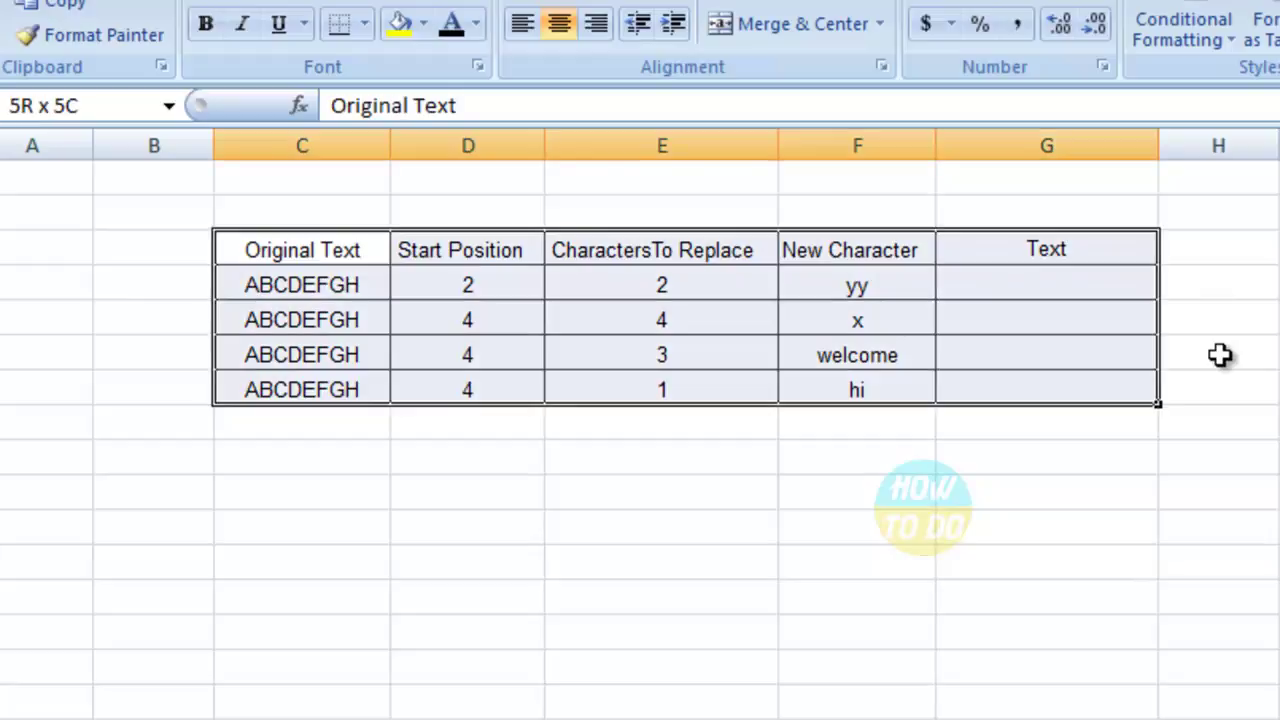
{"action": "key", "text": "Down"}
{"action": "key", "text": "Up"}
{"action": "key", "text": "ctrl+shift+Down"}
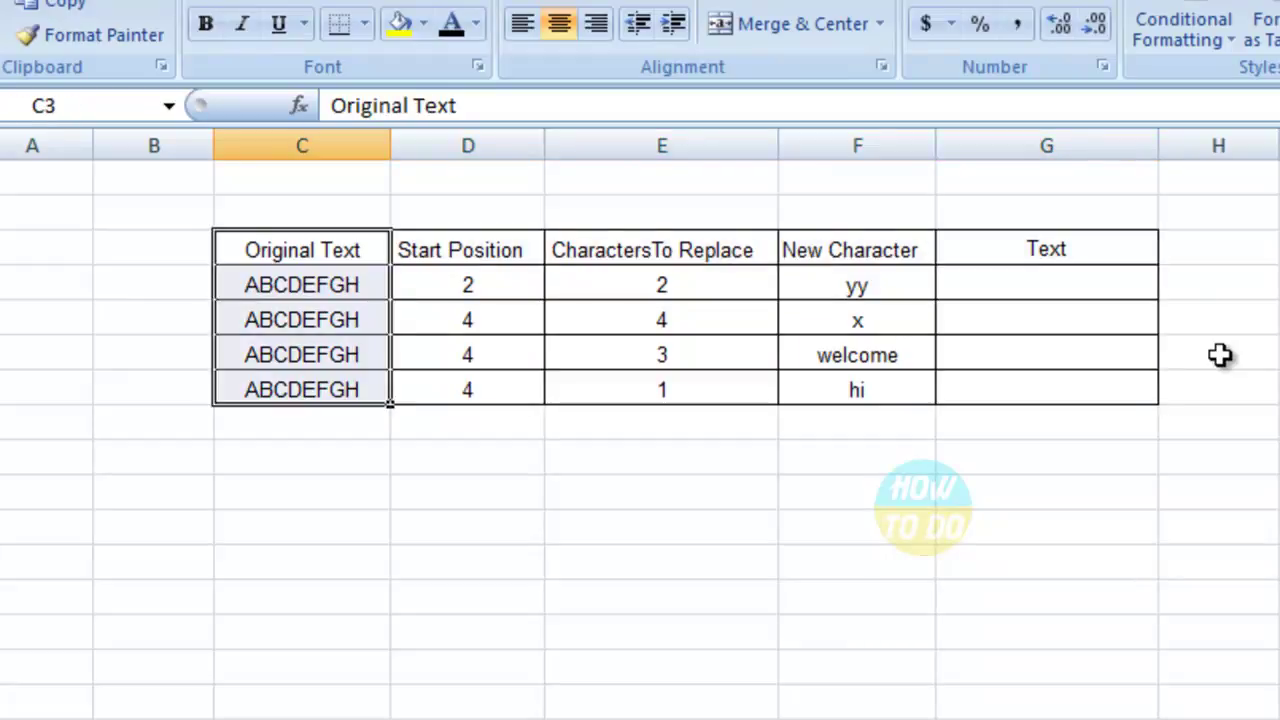
{"action": "key", "text": "ctrl+shift+Up"}
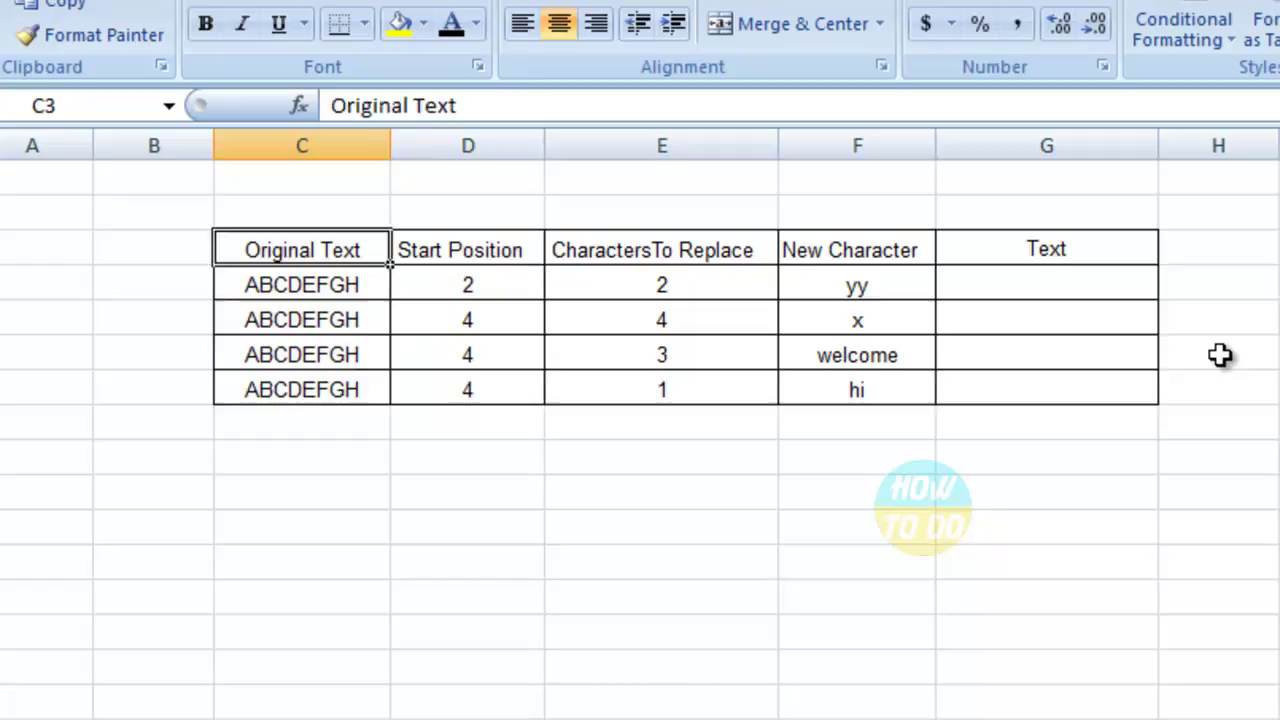
{"action": "key", "text": "Right"}
{"action": "key", "text": "ctrl+shift+Right"}
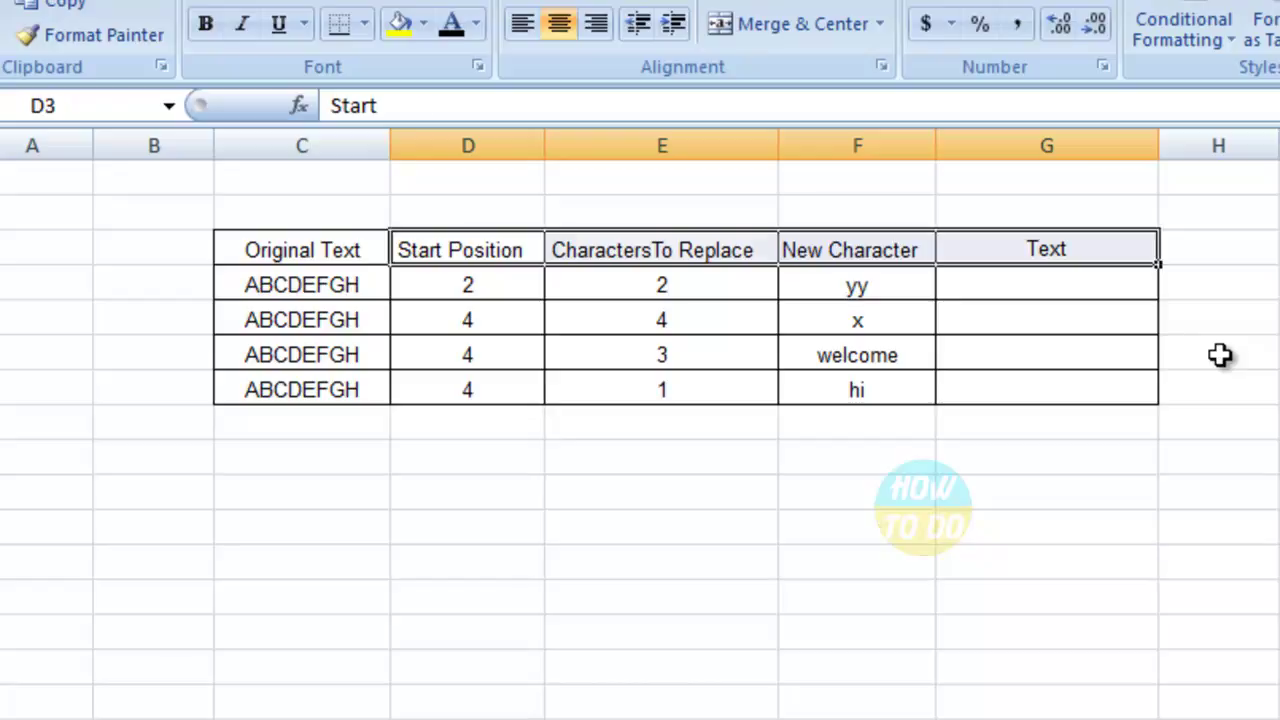
{"action": "key", "text": "Right"}
{"action": "key", "text": "Left"}
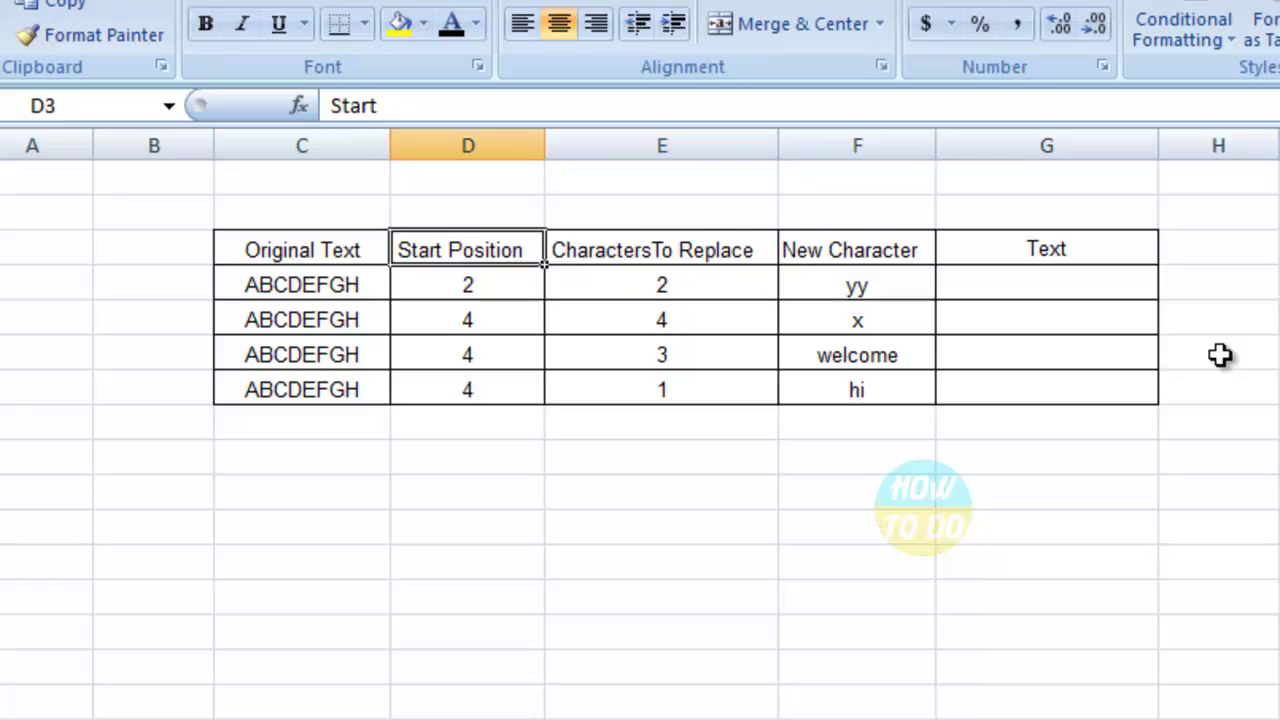
{"action": "key", "text": "Right"}
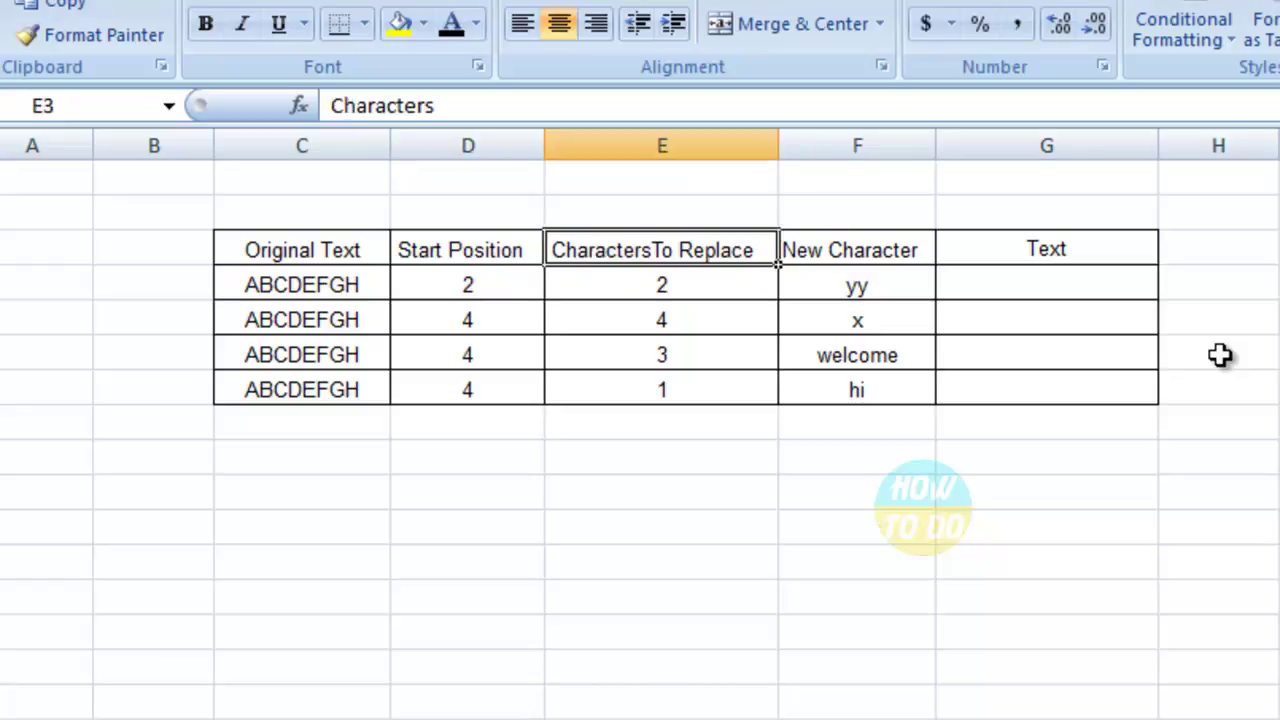
{"action": "key", "text": "Right"}
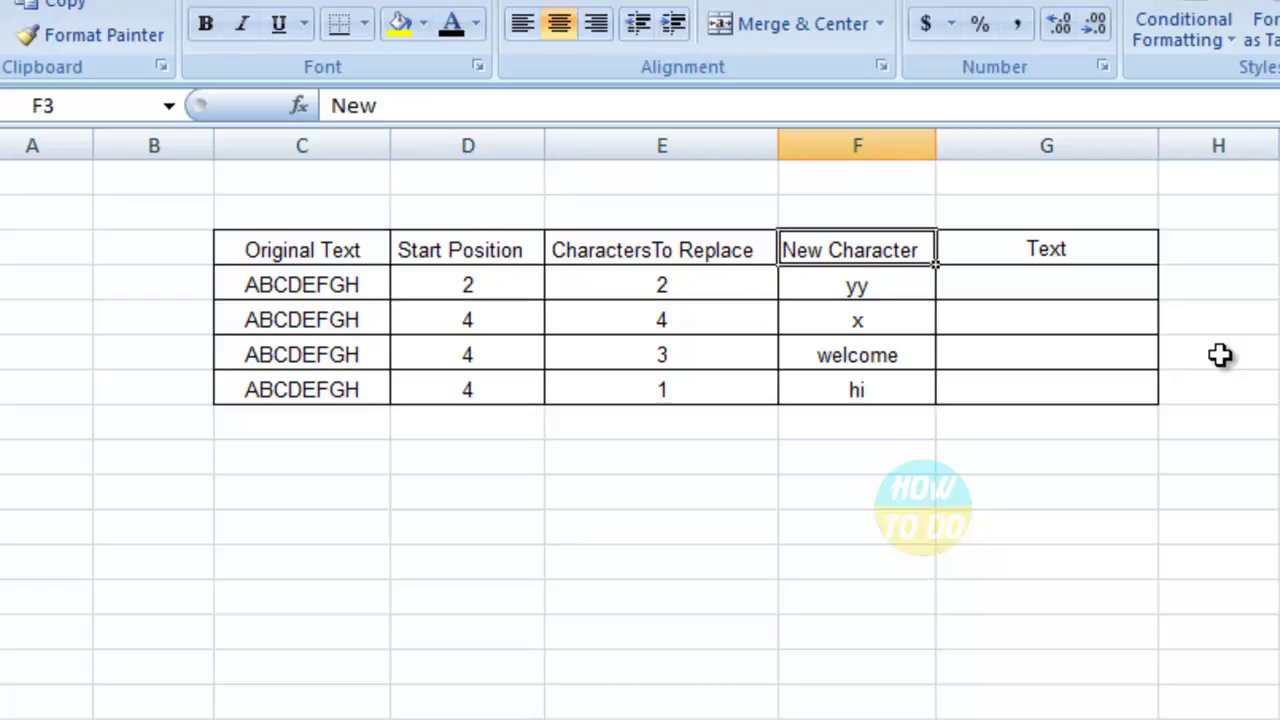
{"action": "key", "text": "Left"}
{"action": "key", "text": "Left"}
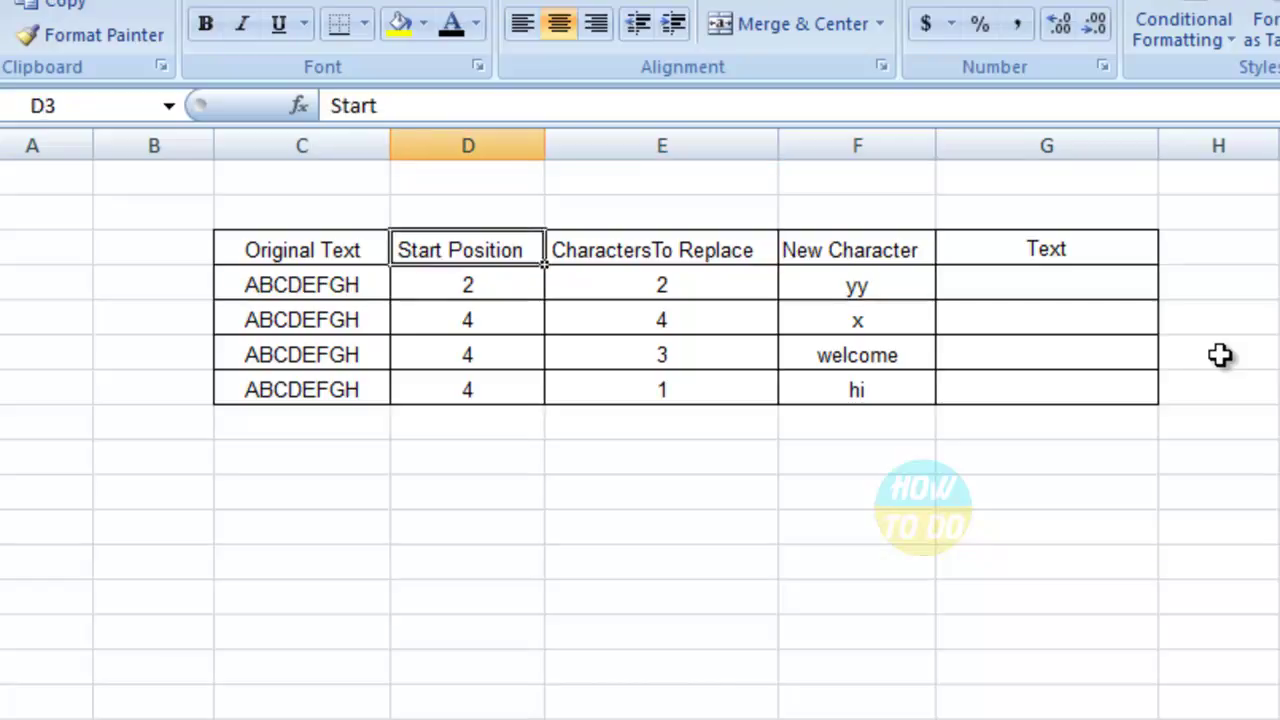
{"action": "key", "text": "shift+Right"}
{"action": "key", "text": "shift+Right"}
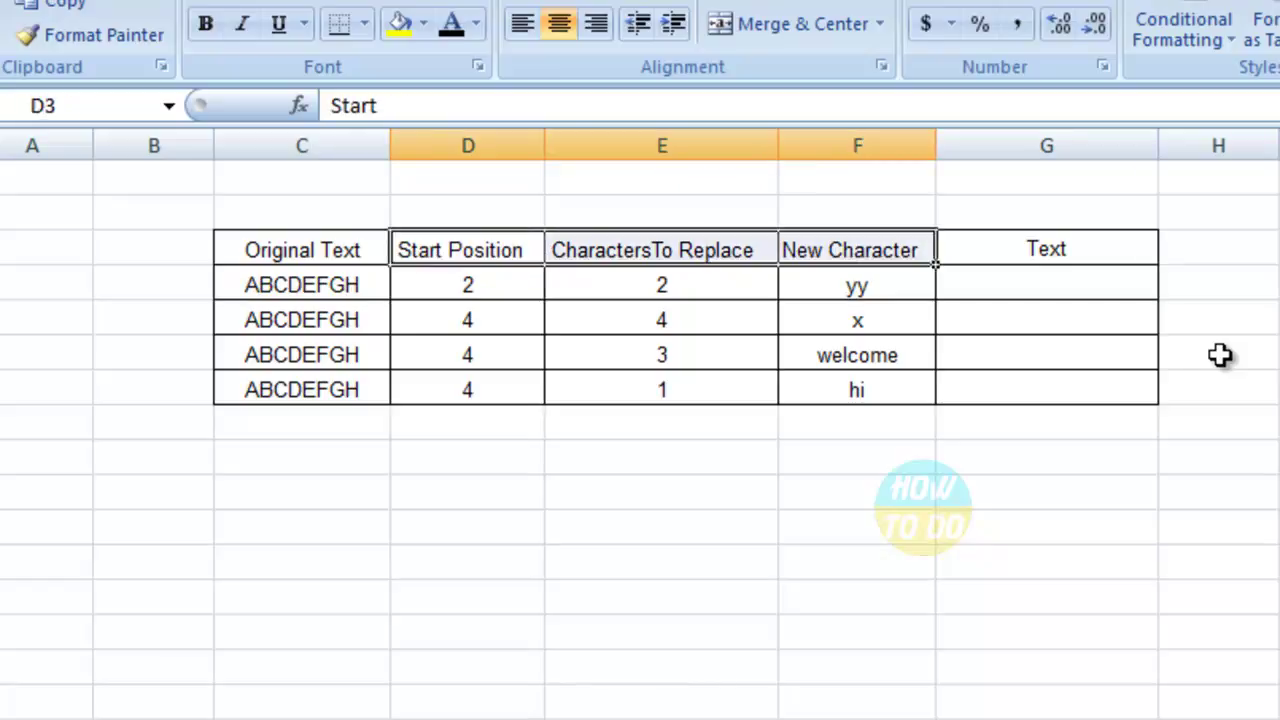
Enter the formula =REPLACE(C4,D4,E4,F4) in cell G4, the first result cell under the Text heading.
{"action": "key", "text": "Right"}
{"action": "key", "text": "Right"}
{"action": "key", "text": "Right"}
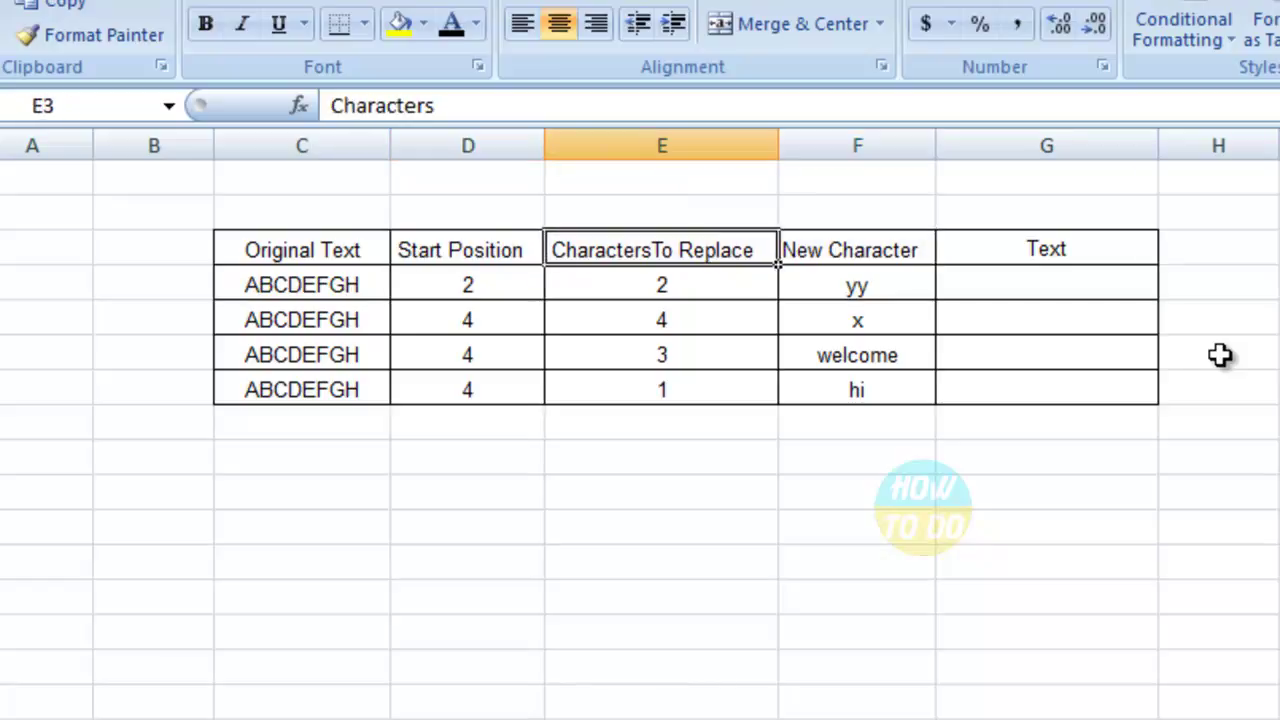
{"action": "key", "text": "Down"}
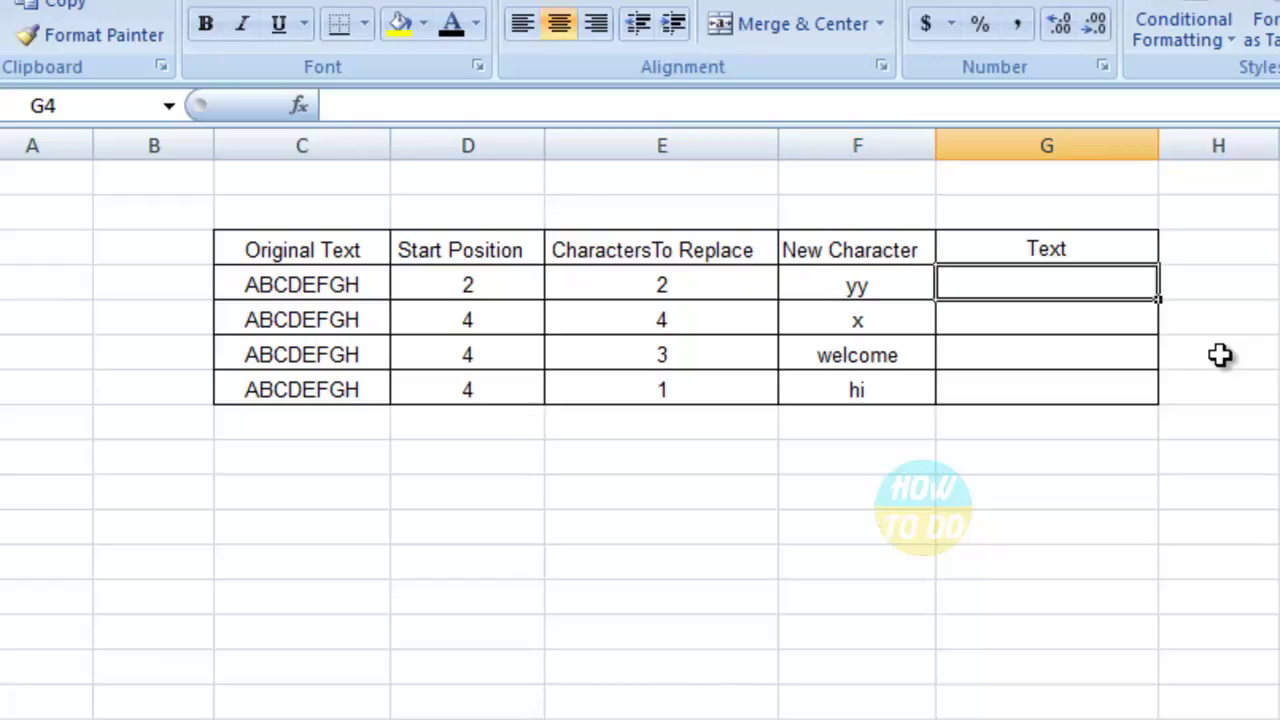
{"action": "type", "text": "="}
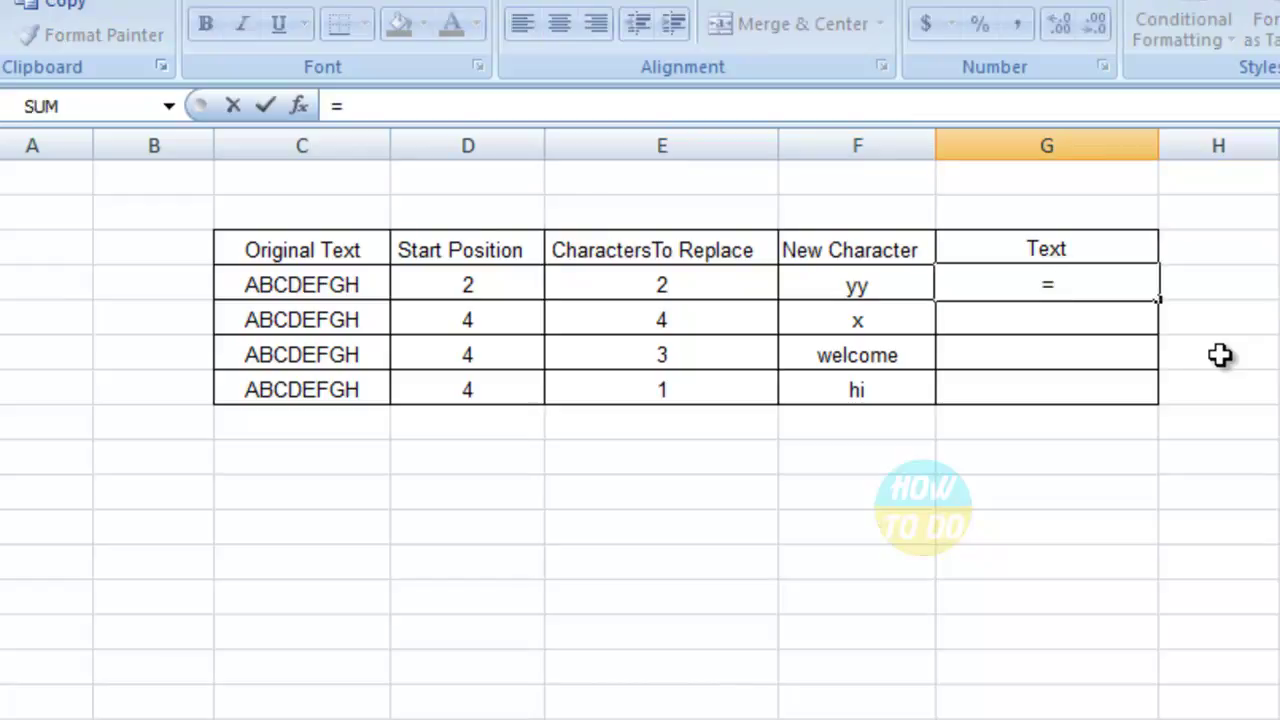
{"action": "type", "text": "REPLACE"}
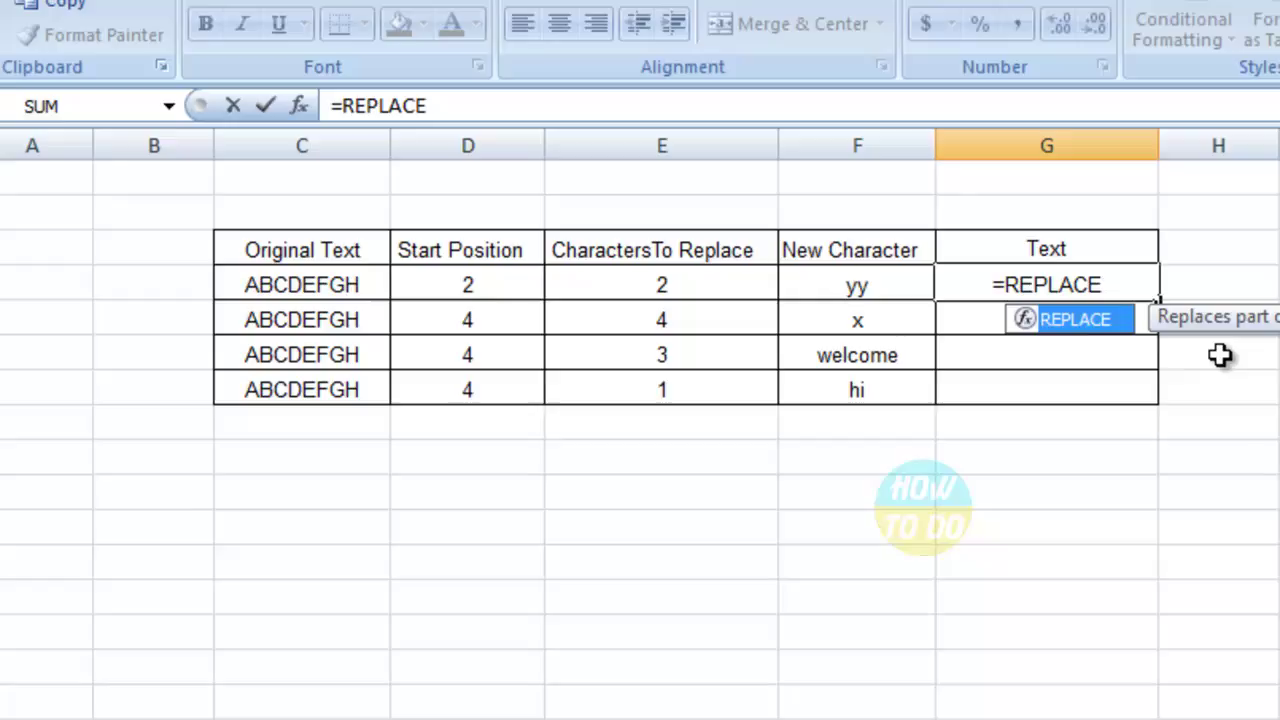
{"action": "type", "text": "("}
{"action": "key", "text": "Left"}
{"action": "key", "text": "Left"}
{"action": "key", "text": "Left"}
{"action": "key", "text": "Left"}
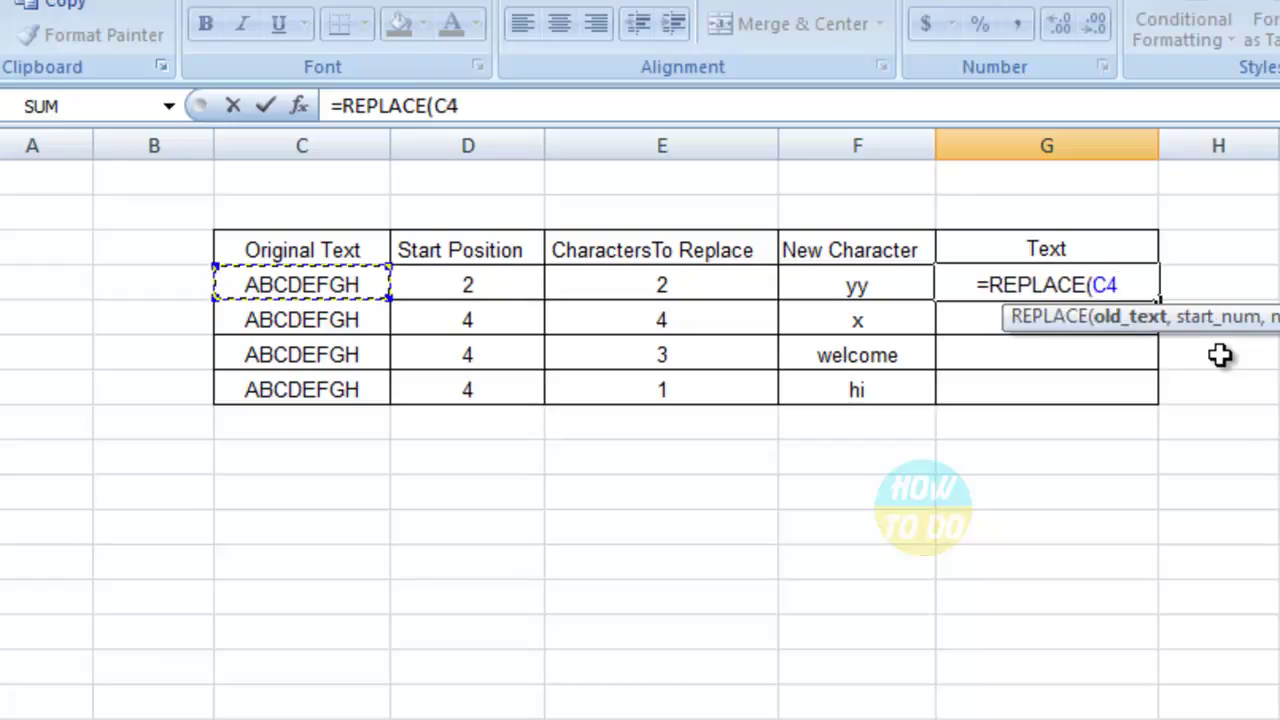
{"action": "type", "text": ","}
{"action": "key", "text": "Left"}
{"action": "key", "text": "Left"}
{"action": "key", "text": "Left"}
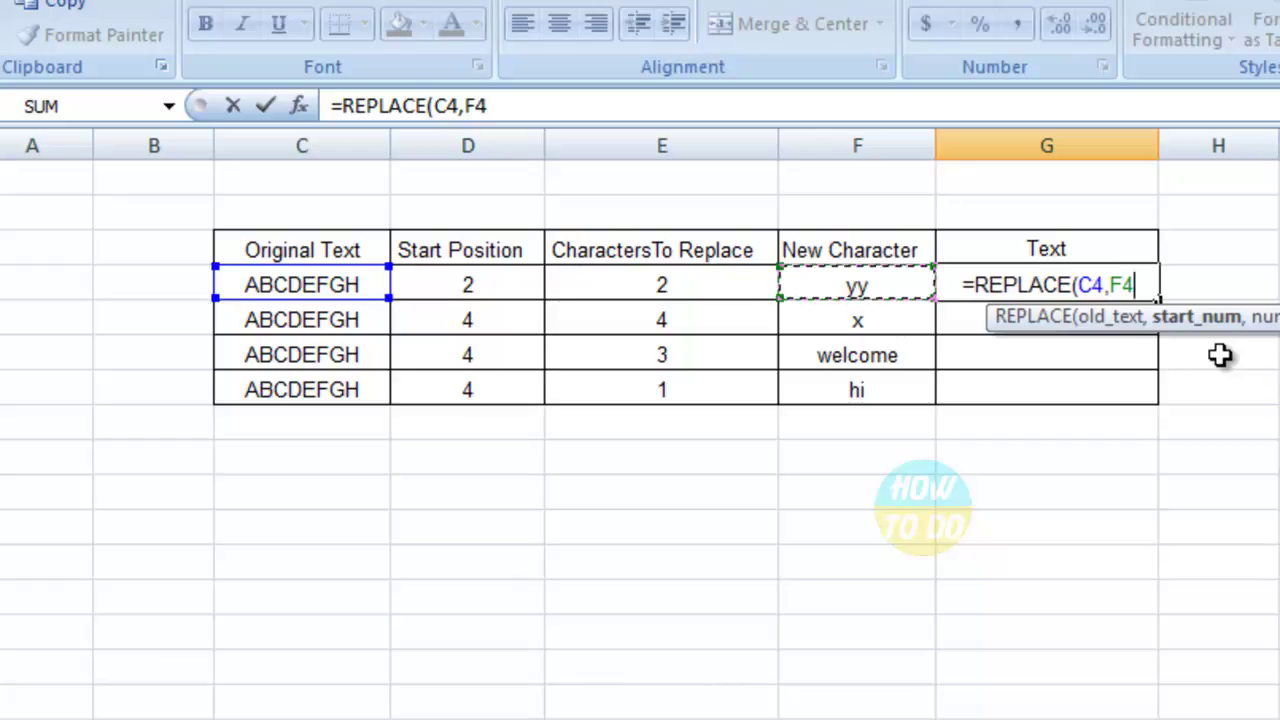
{"action": "type", "text": ","}
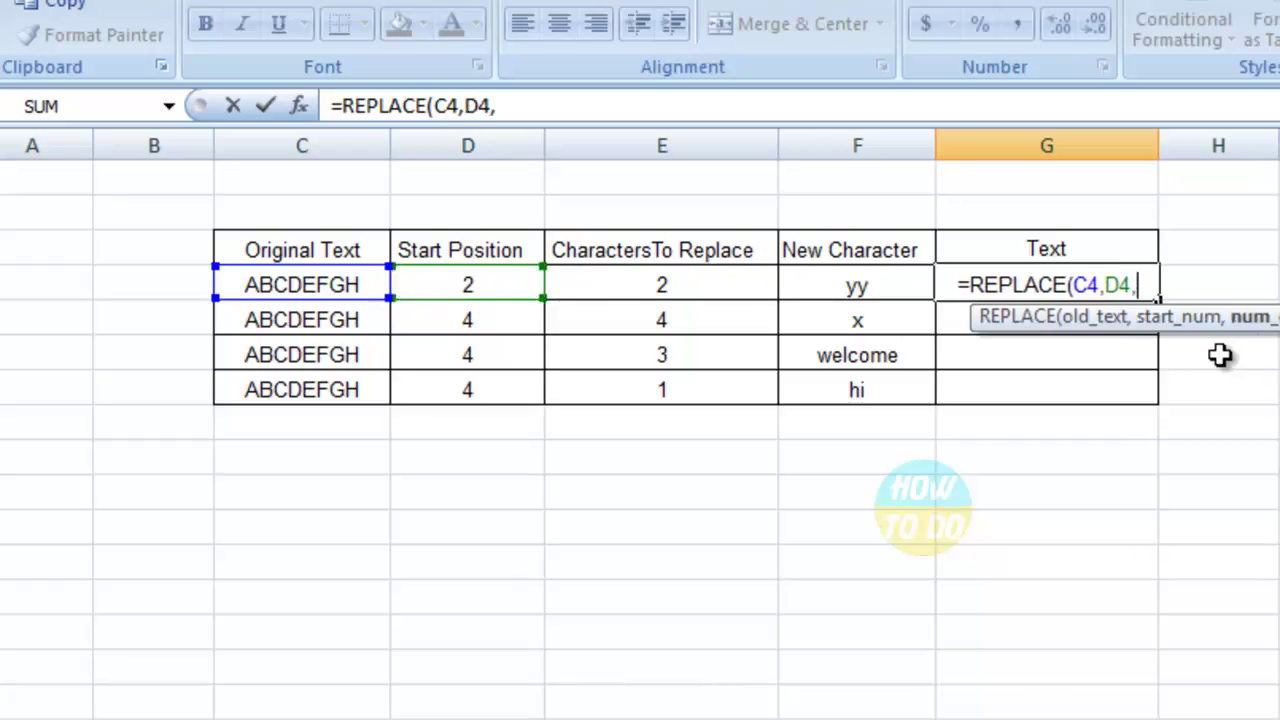
{"action": "key", "text": "Left"}
{"action": "key", "text": "Left"}
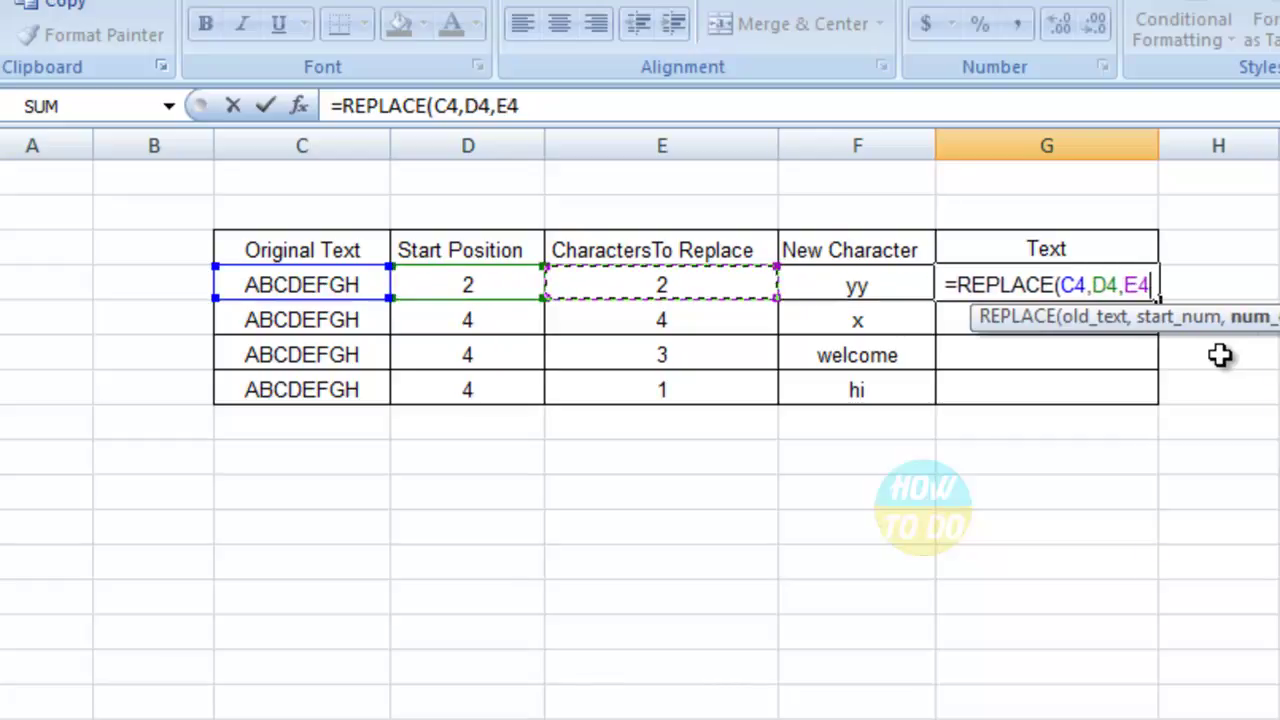
{"action": "type", "text": ","}
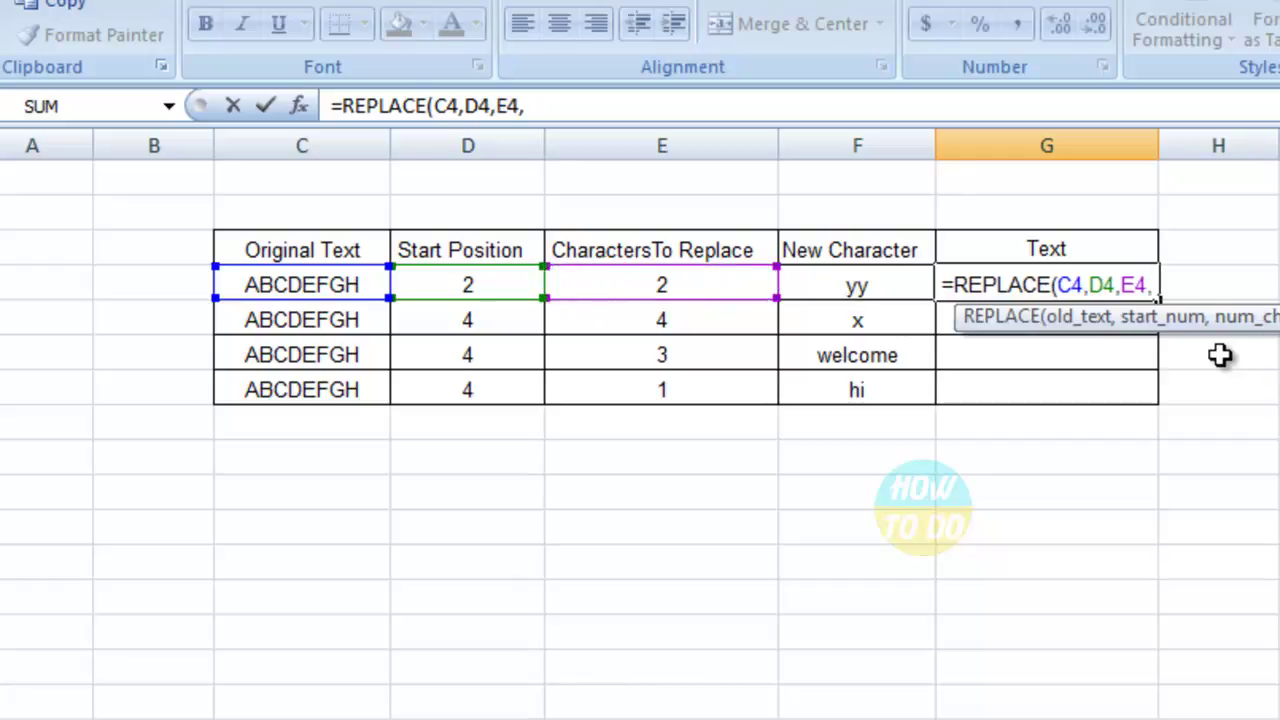
{"action": "key", "text": "Left"}
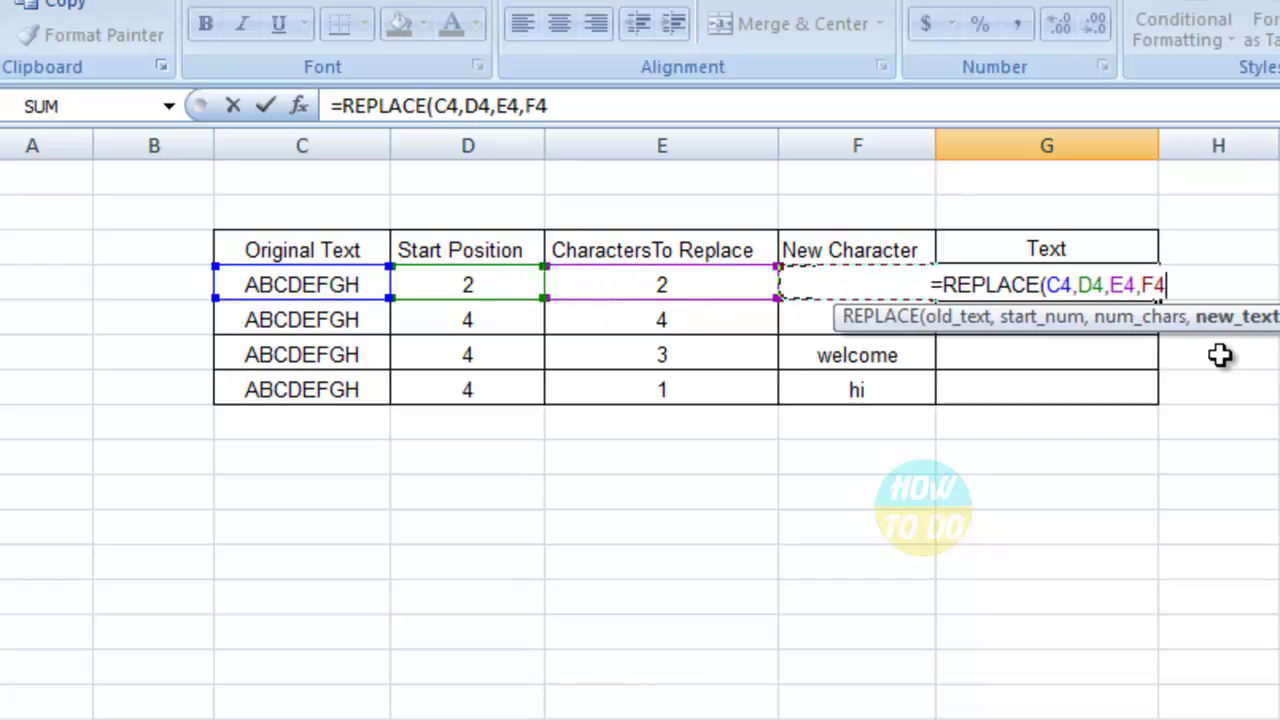
{"action": "type", "text": ")"}
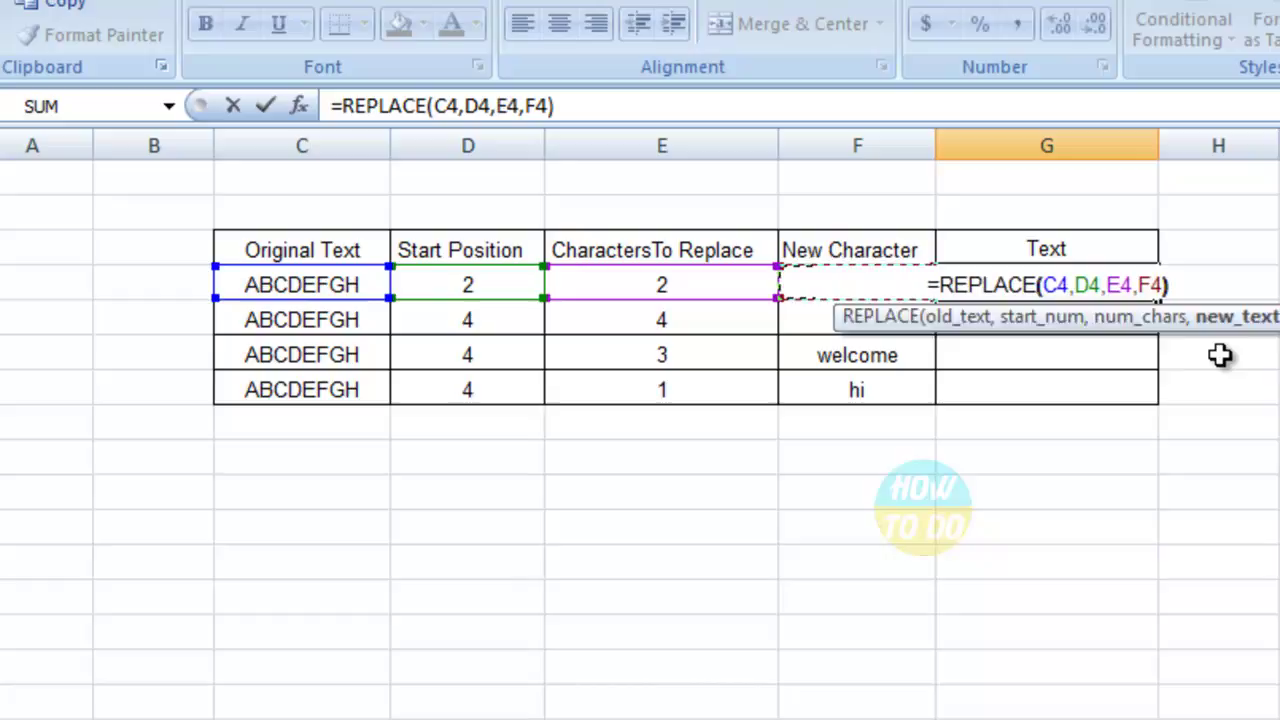
{"action": "key", "text": "Return"}
Fill the REPLACE formula from G4 down through G7 for the remaining table rows.
{"action": "key", "text": "Up"}
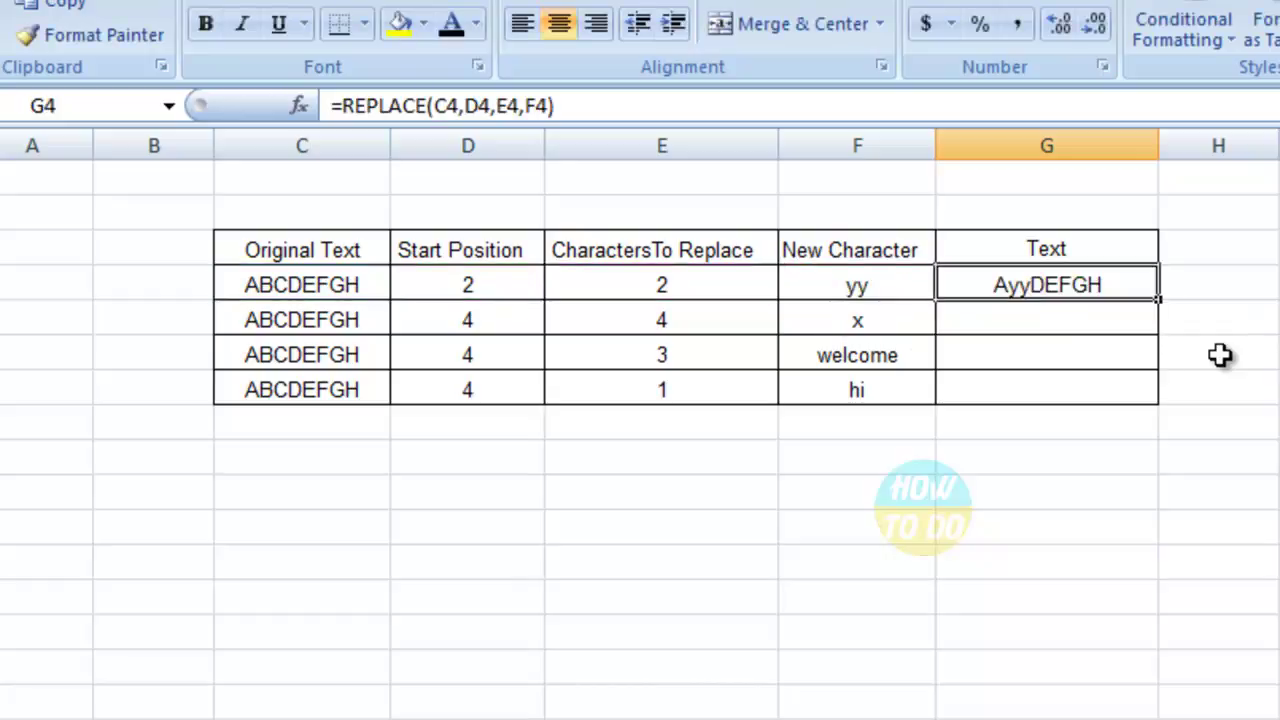
{"action": "key", "text": "shift+Down"}
{"action": "key", "text": "shift+Down"}
{"action": "key", "text": "shift+Down"}
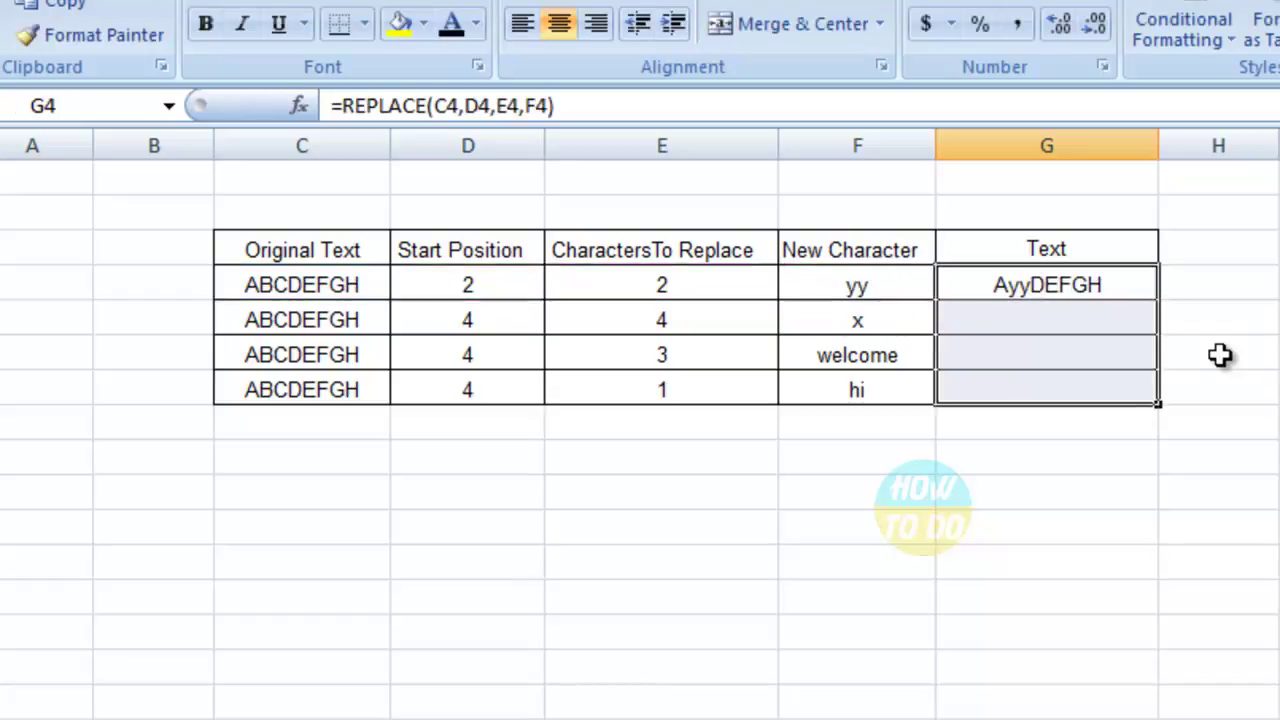
{"action": "key", "text": "ctrl+d"}
{"action": "key", "text": "Down"}
{"action": "key", "text": "Up"}
Set the start position in the first data row, cell D4, to 1.
{"action": "key", "text": "Left"}
{"action": "key", "text": "Left"}
{"action": "key", "text": "Left"}
{"action": "key", "text": "Left"}
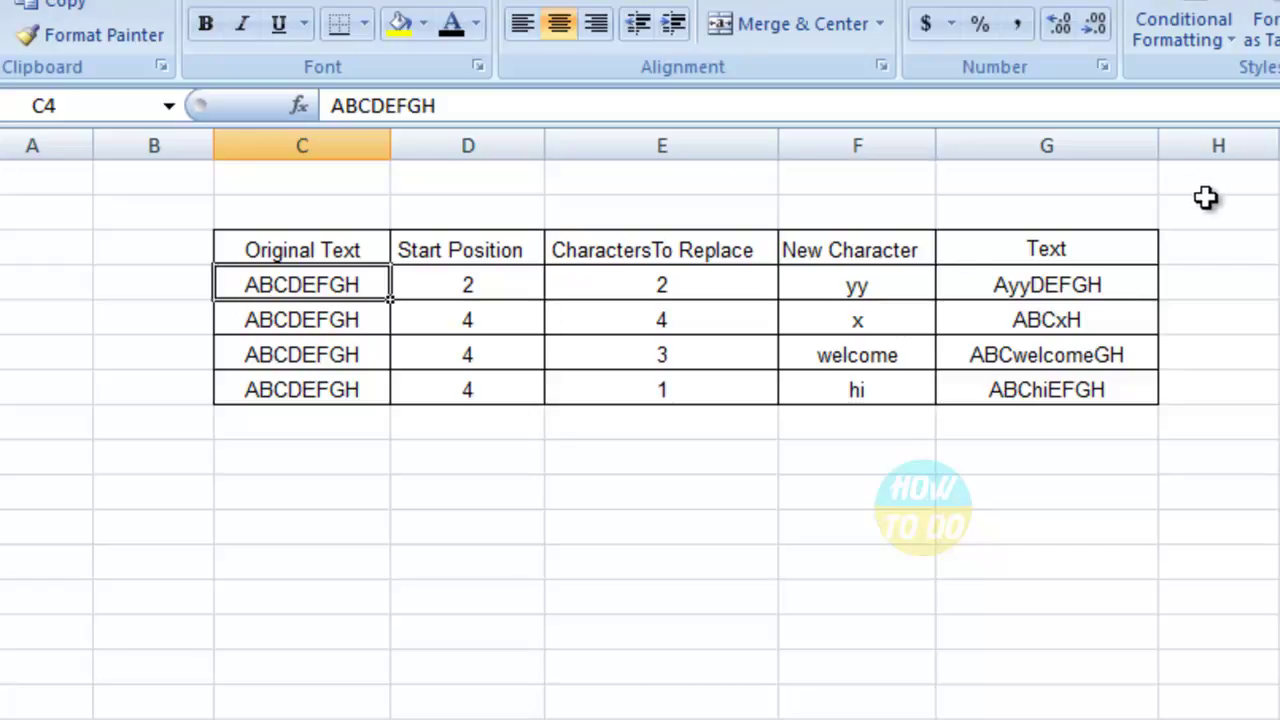
{"action": "left_click", "coordinate": [492, 285]}
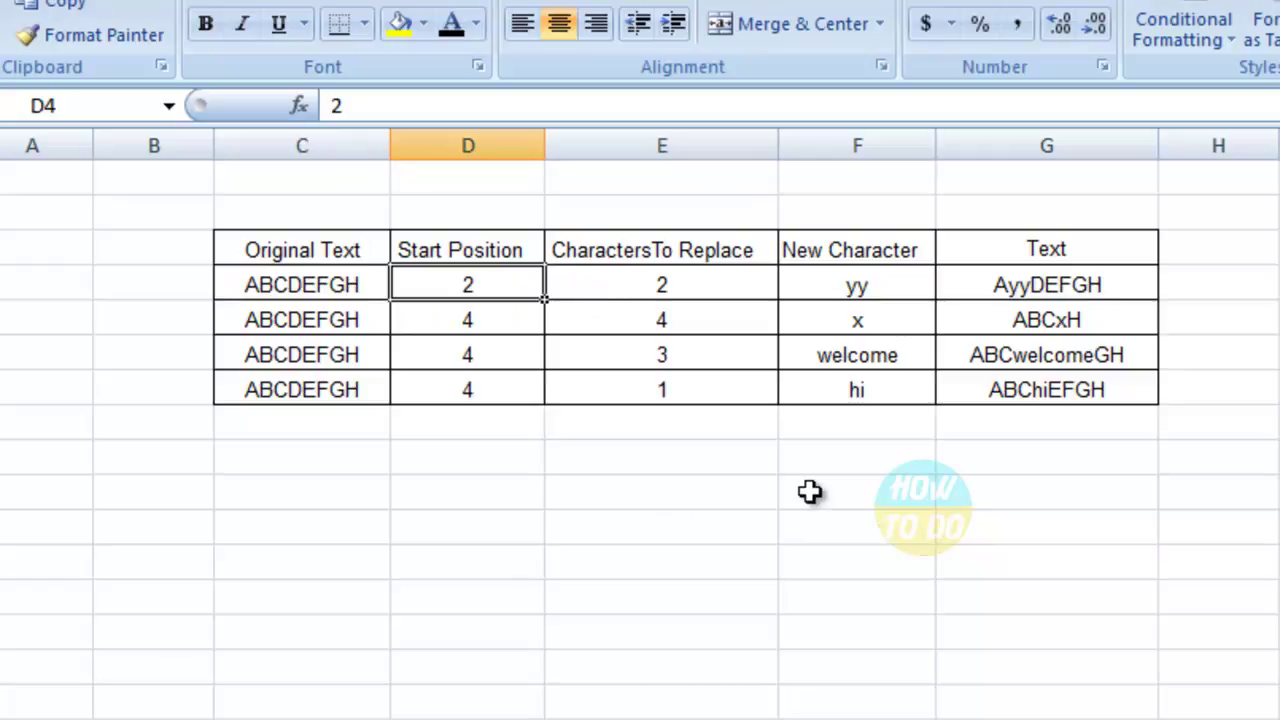
{"action": "type", "text": "1"}
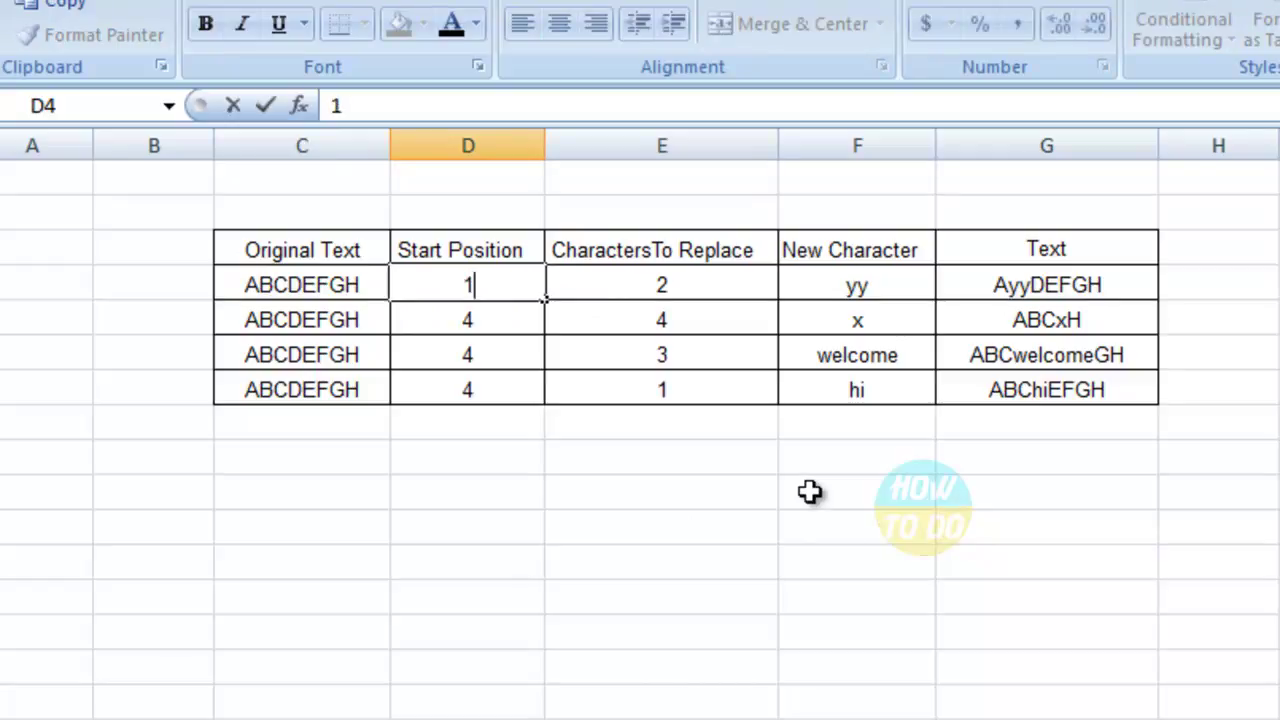
{"action": "key", "text": "Return"}
{"action": "key", "text": "Up"}
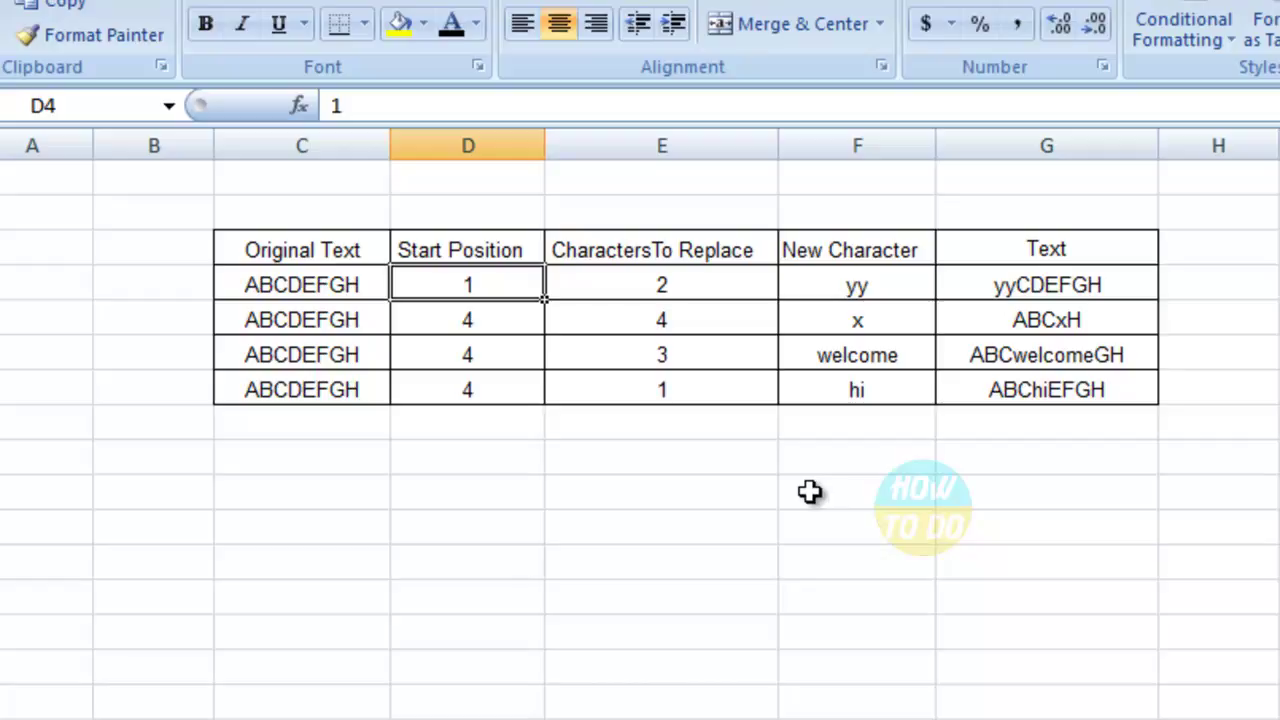
Set the number of characters to replace in the first data row, cell E4, to 1.
{"action": "key", "text": "Right"}
{"action": "key", "text": "Right"}
{"action": "key", "text": "Right"}
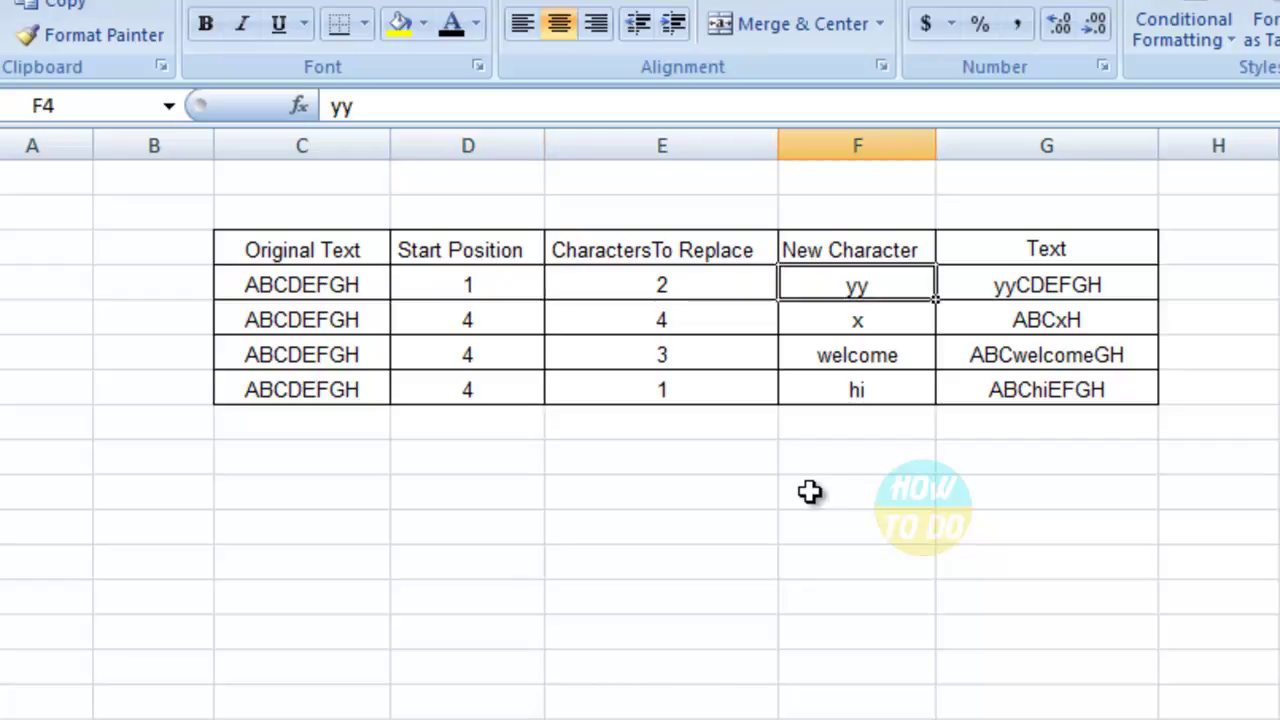
{"action": "key", "text": "Left"}
{"action": "key", "text": "Left"}
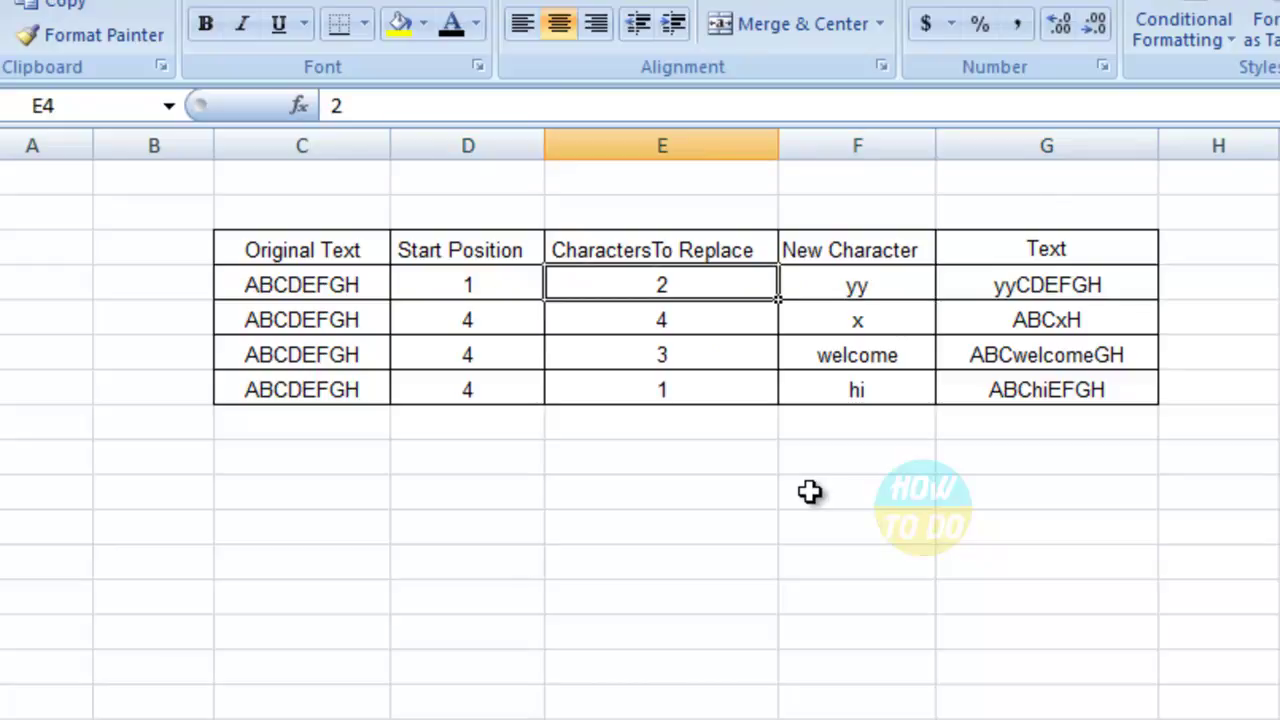
{"action": "type", "text": "1"}
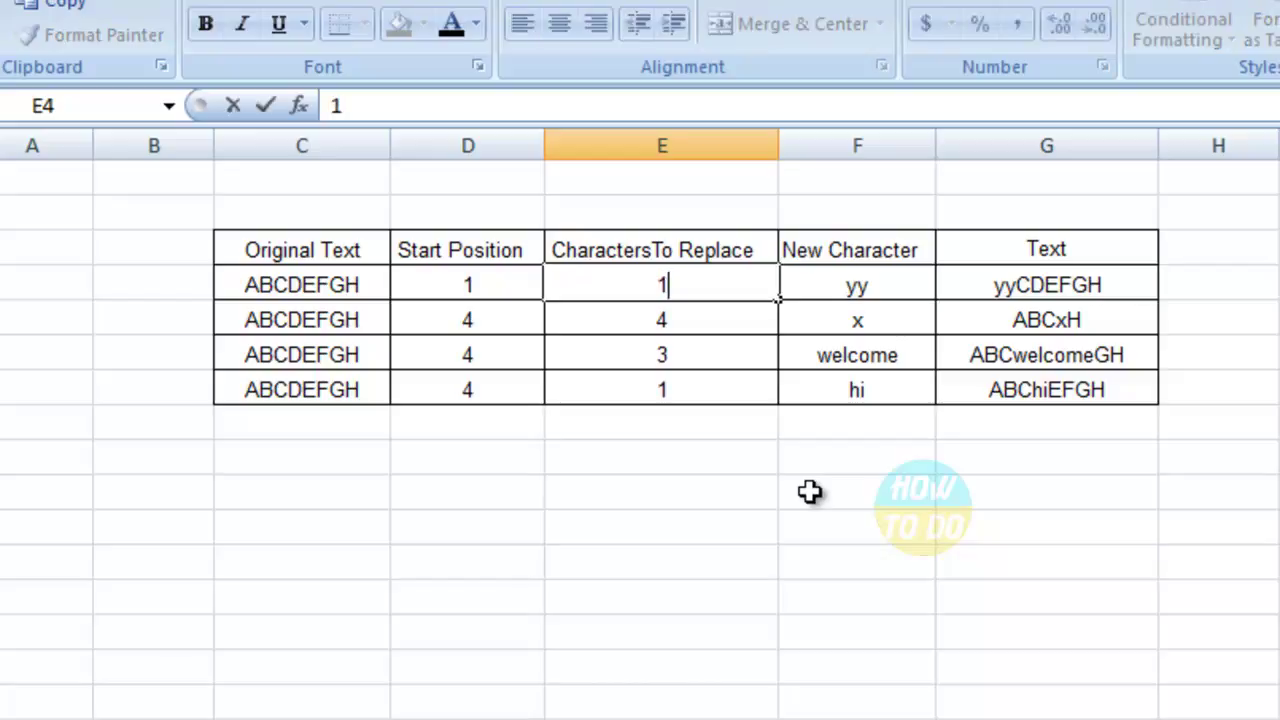
{"action": "key", "text": "Right"}
{"action": "key", "text": "Left"}
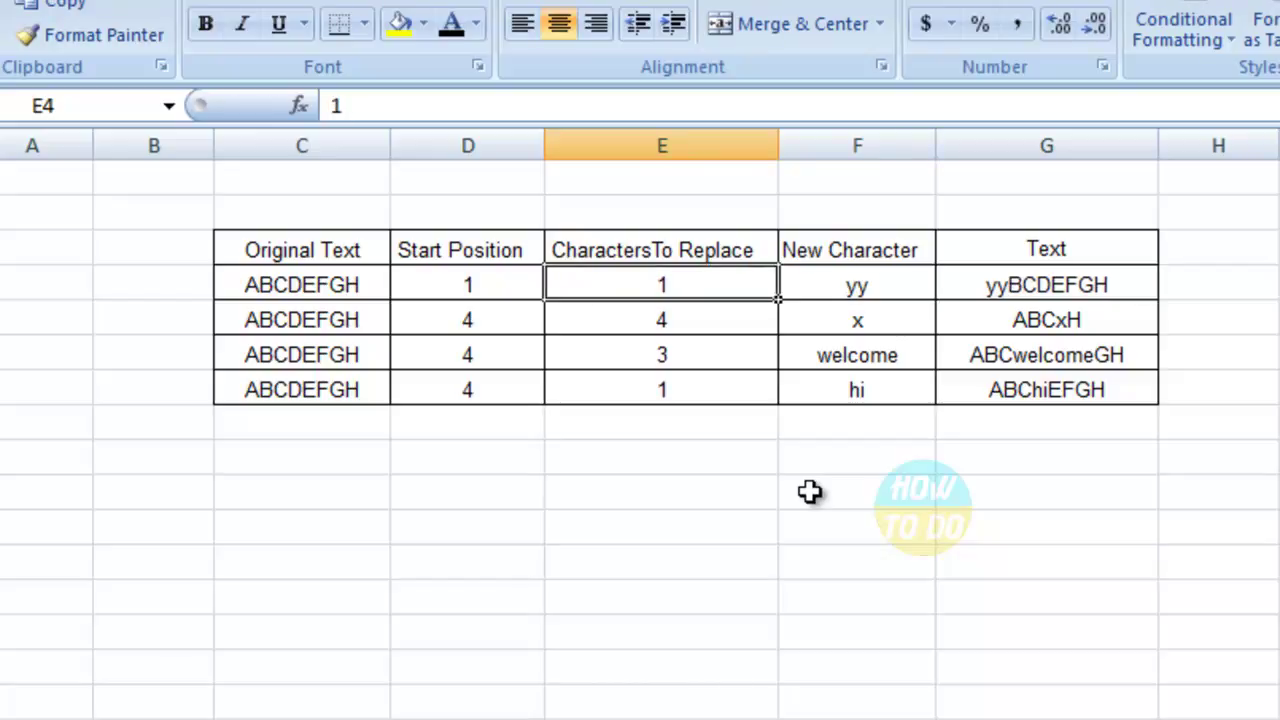
Set the number of characters to replace in cell E4 to 3.
{"action": "type", "text": "3"}
{"action": "key", "text": "Right"}
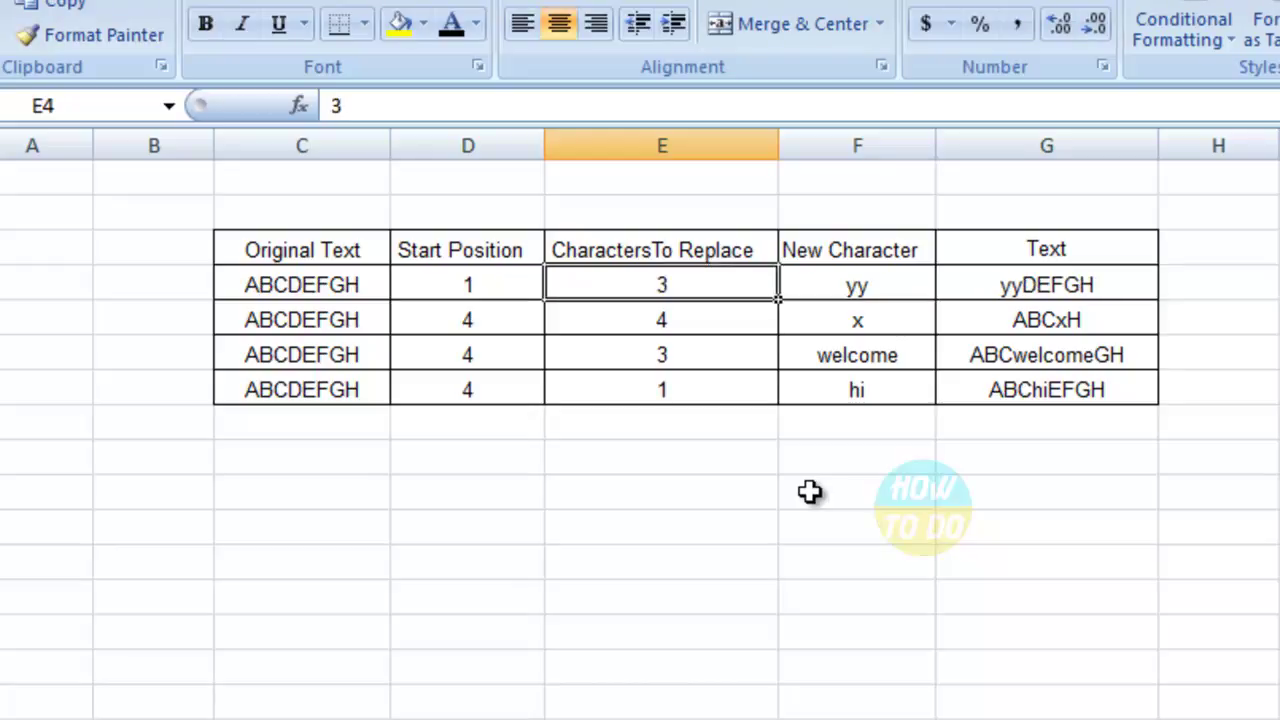
{"action": "key", "text": "Left"}
Set the new character text in the first data row, cell F4, to OLD.
{"action": "key", "text": "Right"}
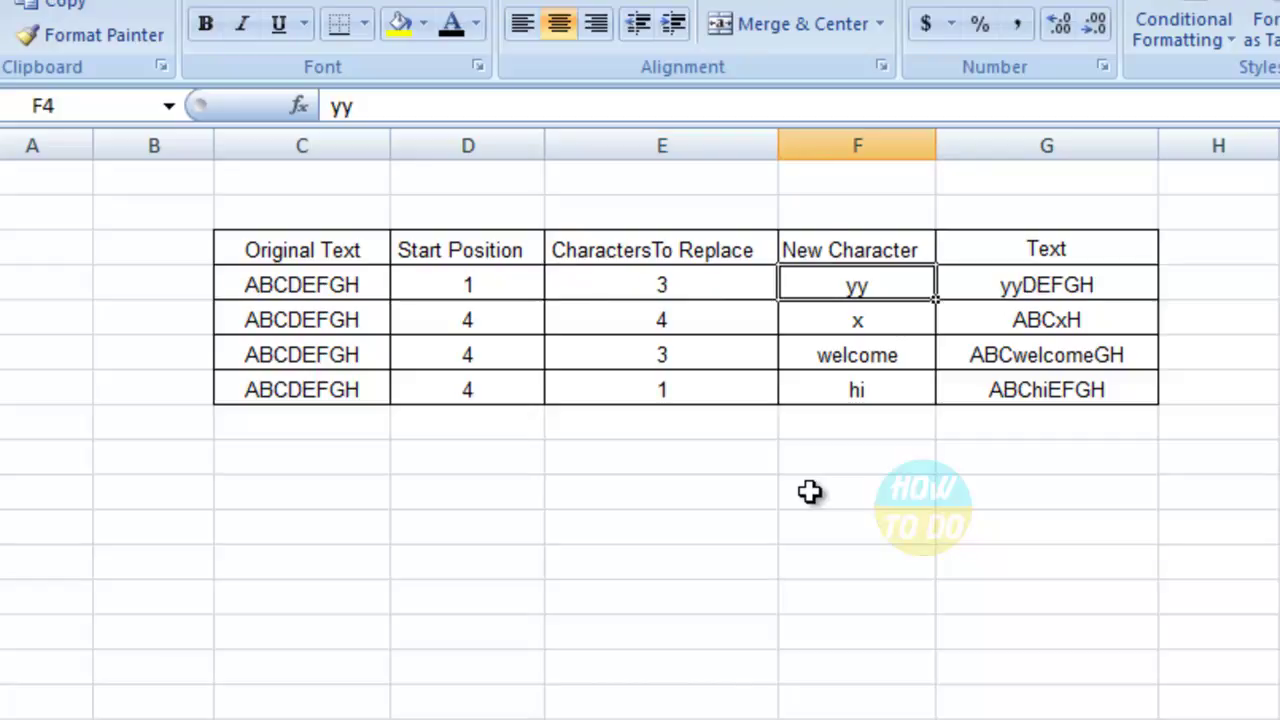
{"action": "type", "text": "OLD"}
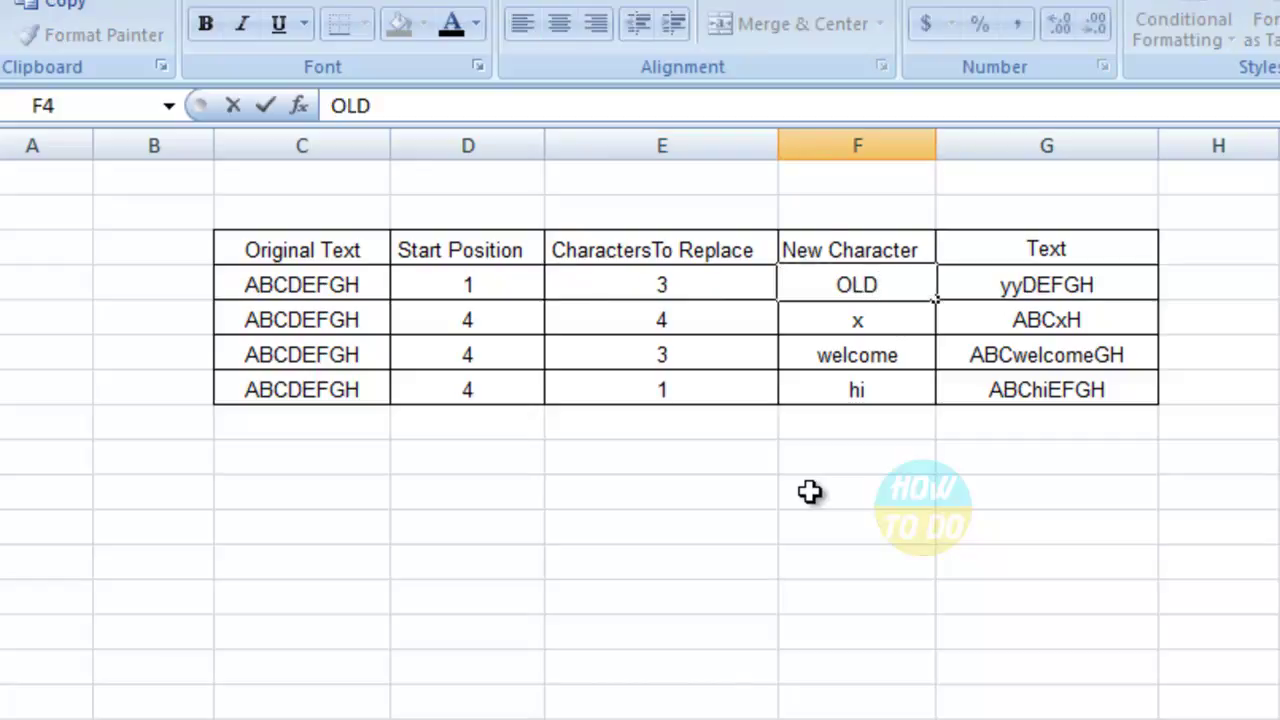
{"action": "key", "text": "ctrl+Return"}
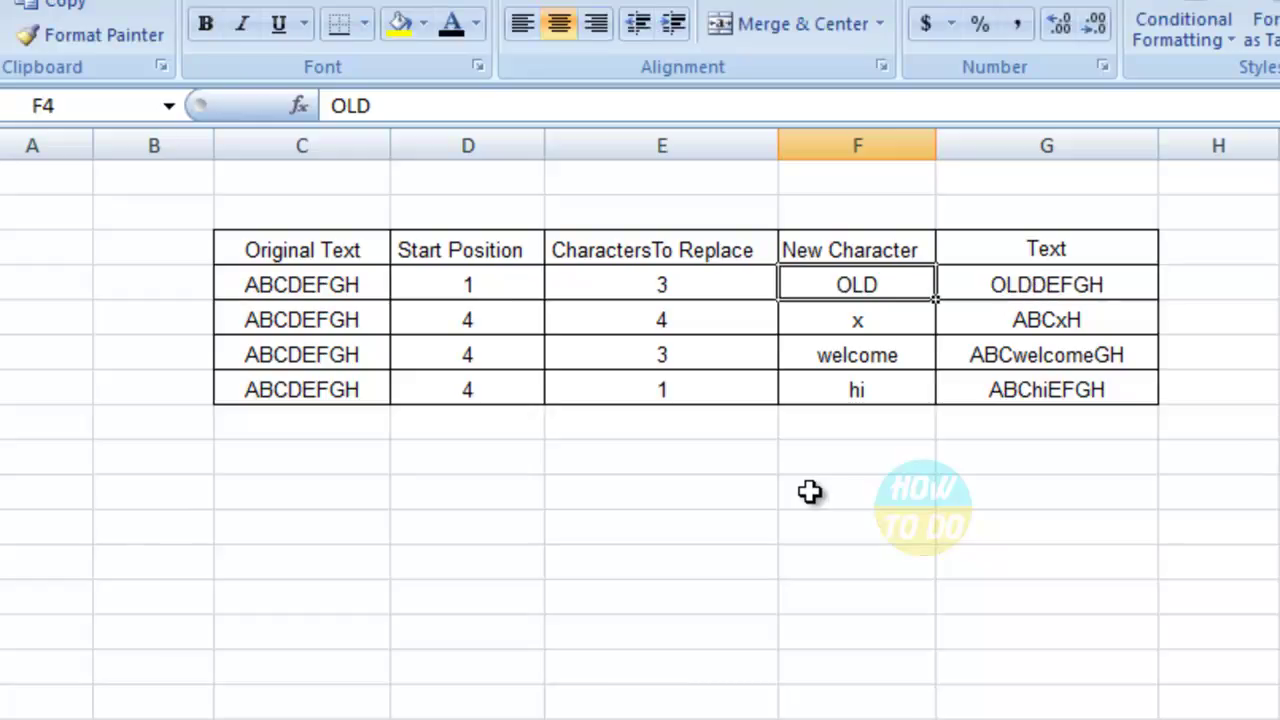
Set the start position to 2 in cell D5 and to 5 in cell D7.
{"action": "key", "text": "Down"}
{"action": "key", "text": "Left"}
{"action": "key", "text": "Left"}
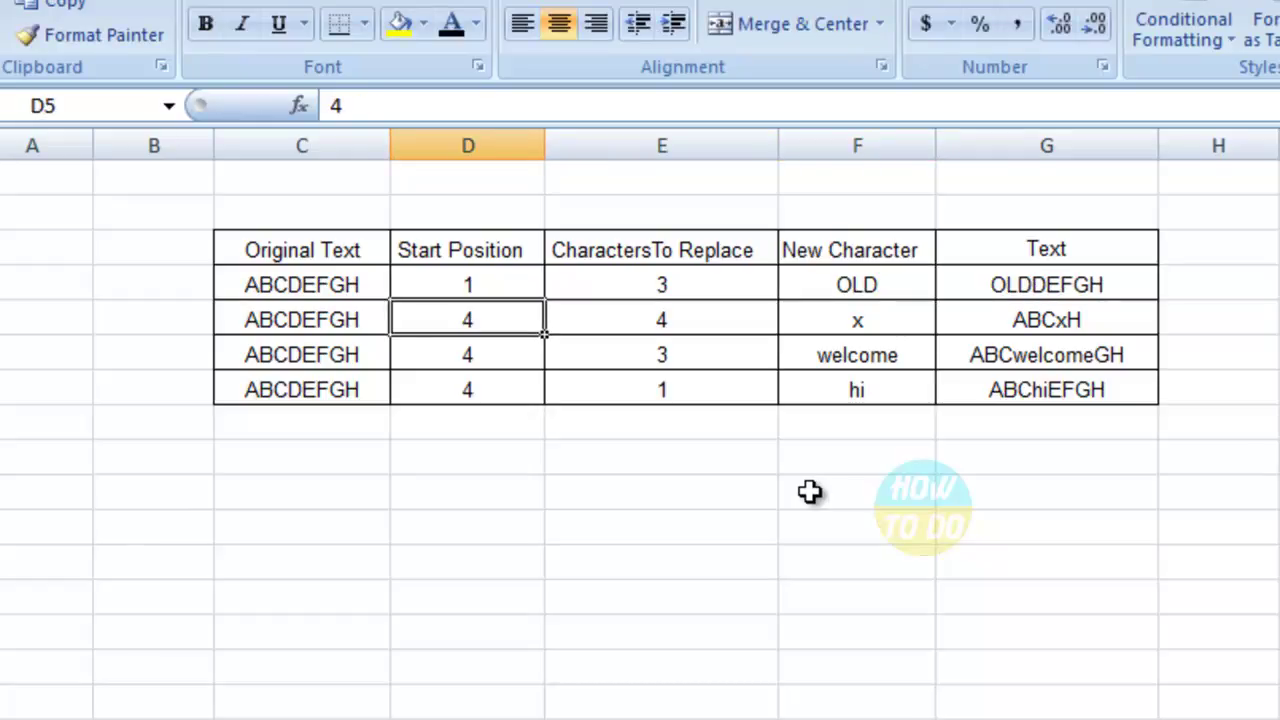
{"action": "type", "text": "2"}
{"action": "key", "text": "Return"}
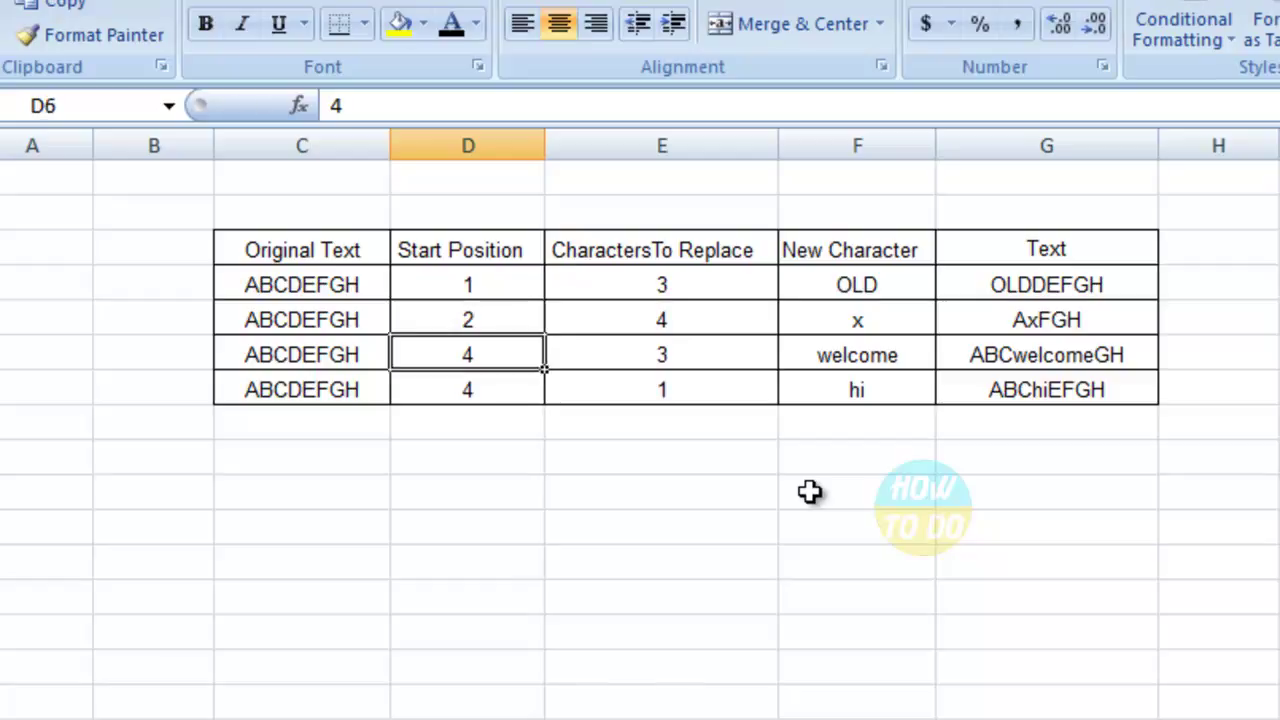
{"action": "key", "text": "Down"}
{"action": "type", "text": "5"}
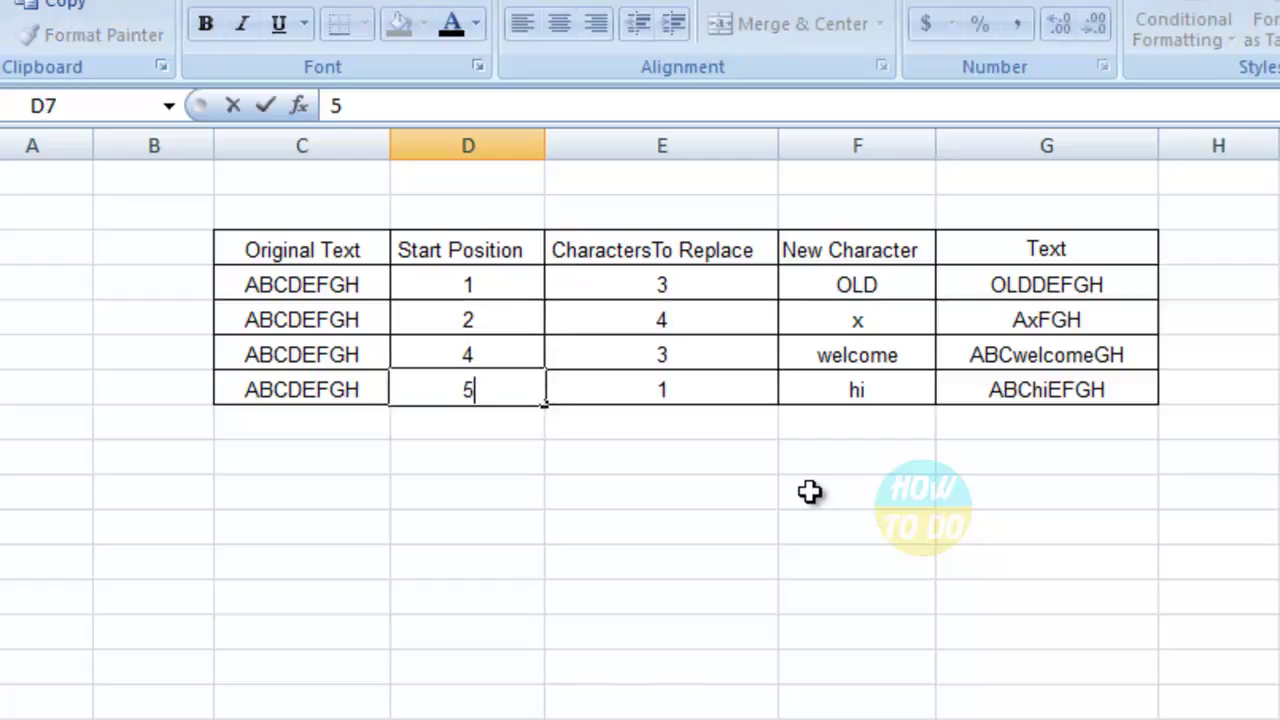
{"action": "key", "text": "Return"}
Set the number of characters to replace to 2 in E5, 4 in E6 and 5 in E7.
{"action": "key", "text": "Up"}
{"action": "key", "text": "Right"}
{"action": "key", "text": "Up"}
{"action": "key", "text": "Up"}
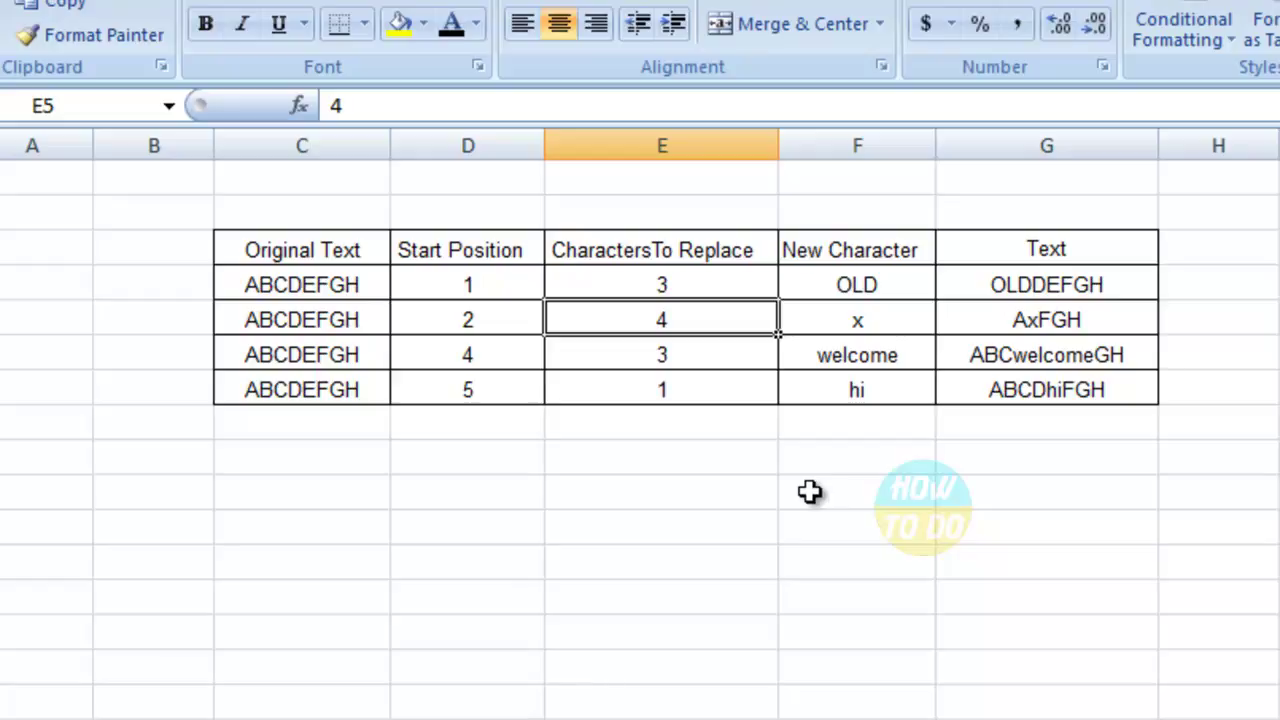
{"action": "type", "text": "2"}
{"action": "key", "text": "Return"}
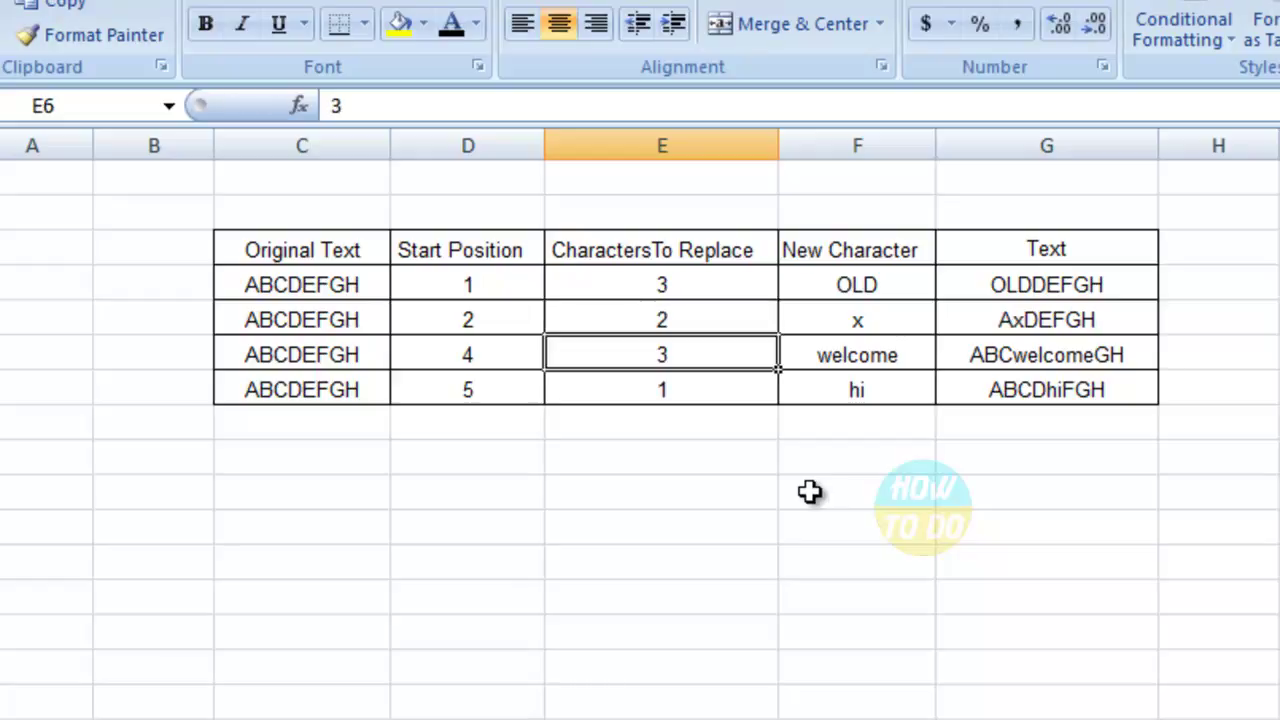
{"action": "type", "text": "4"}
{"action": "key", "text": "Return"}
{"action": "type", "text": "5"}
{"action": "key", "text": "Return"}
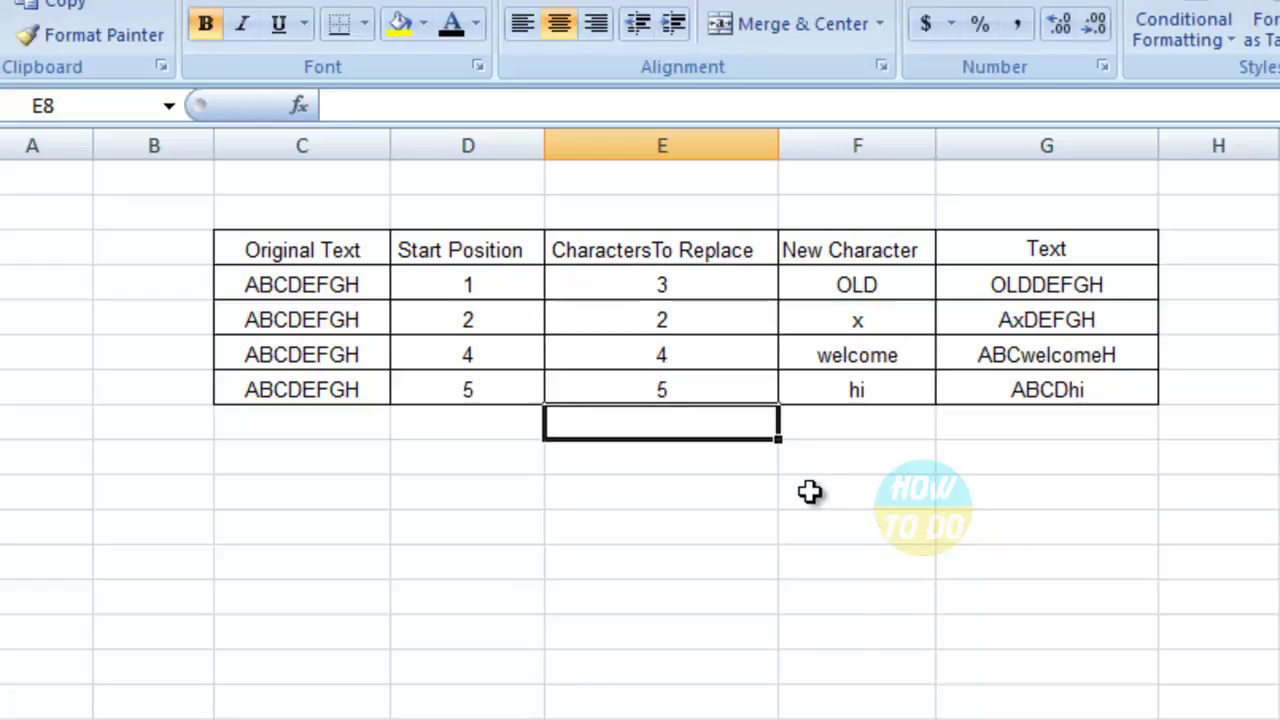
Review the New Character entries in column F and the REPLACE results in column G, ending on cell G7.
{"action": "key", "text": "Up"}
{"action": "key", "text": "Right"}
{"action": "key", "text": "Up"}
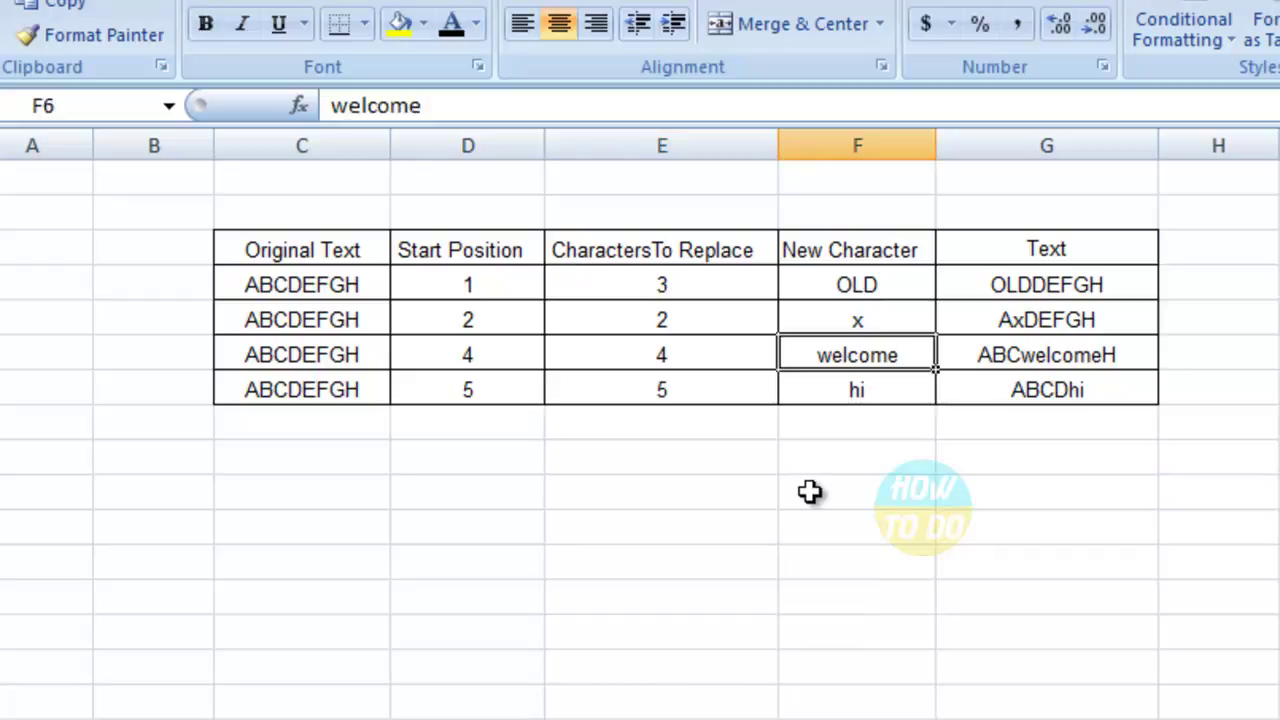
{"action": "key", "text": "Up"}
{"action": "key", "text": "Up"}
{"action": "key", "text": "Up"}
{"action": "key", "text": "Down"}
{"action": "key", "text": "Down"}
{"action": "key", "text": "Down"}
{"action": "key", "text": "Down"}
{"action": "key", "text": "Down"}
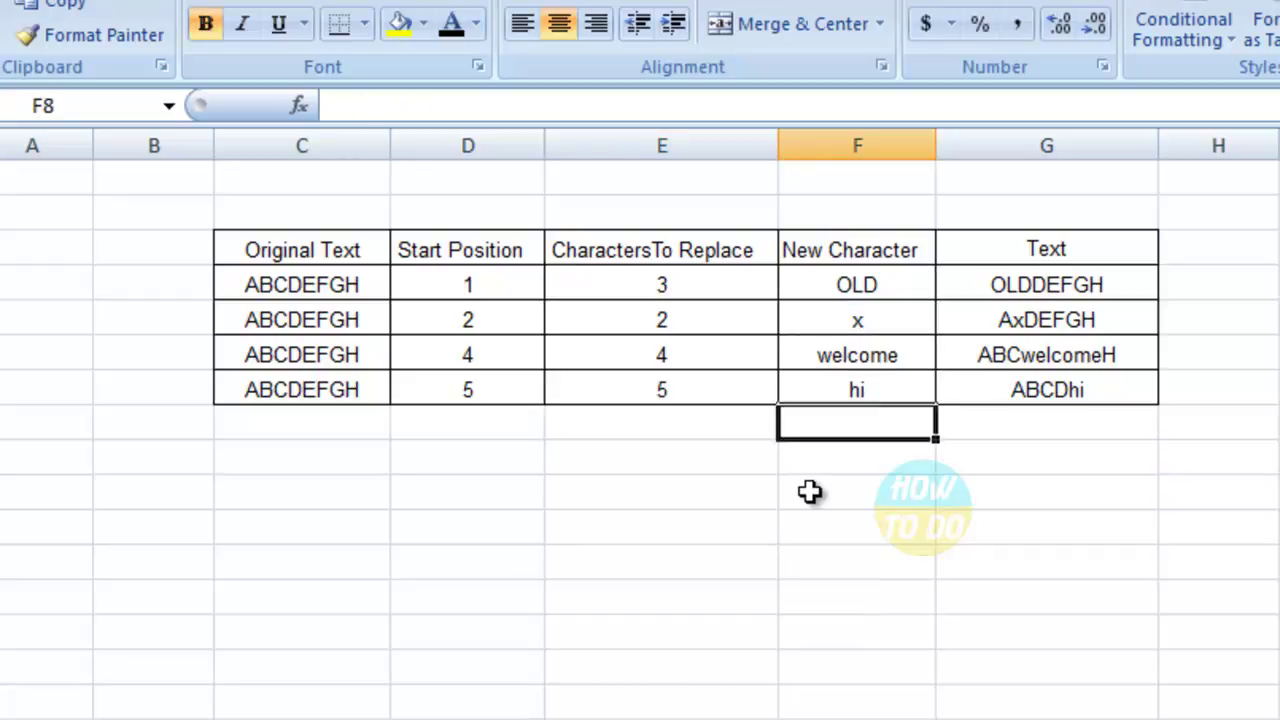
{"action": "key", "text": "Up"}
{"action": "key", "text": "Up"}
{"action": "key", "text": "Up"}
{"action": "key", "text": "Up"}
{"action": "key", "text": "Up"}
{"action": "key", "text": "Right"}
{"action": "key", "text": "Down"}
{"action": "key", "text": "Down"}
{"action": "key", "text": "Down"}
{"action": "key", "text": "Down"}
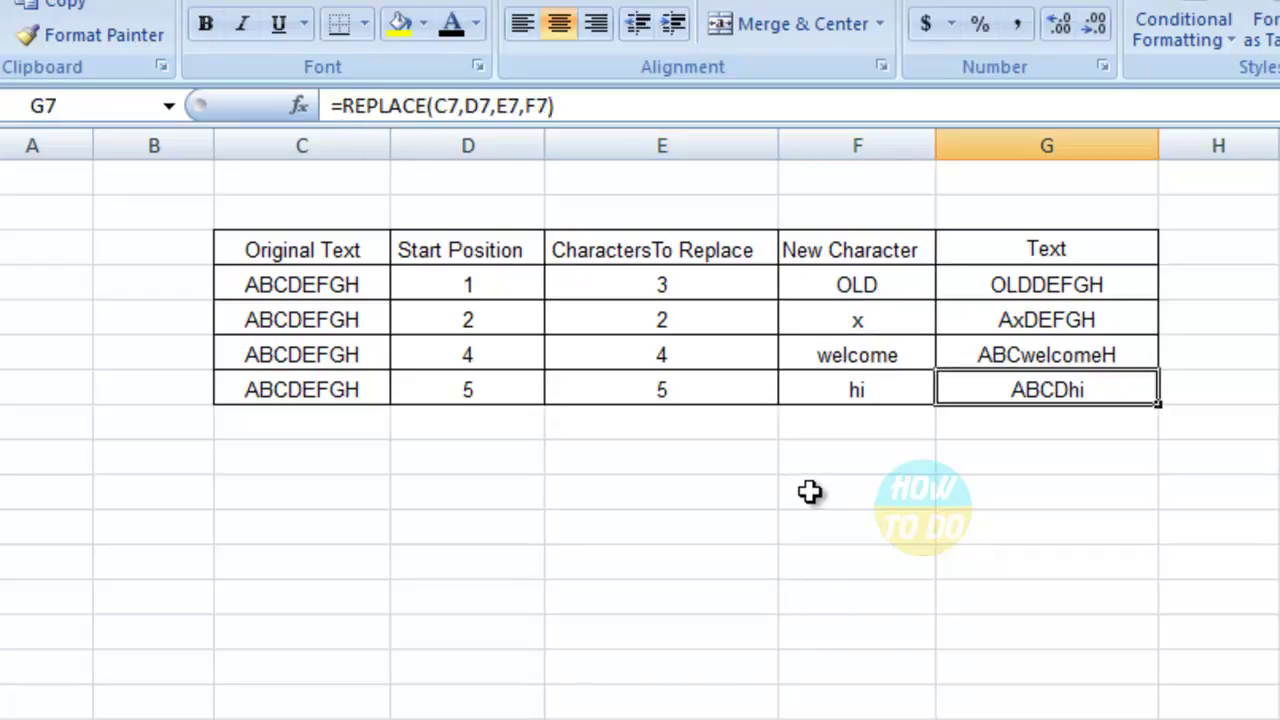